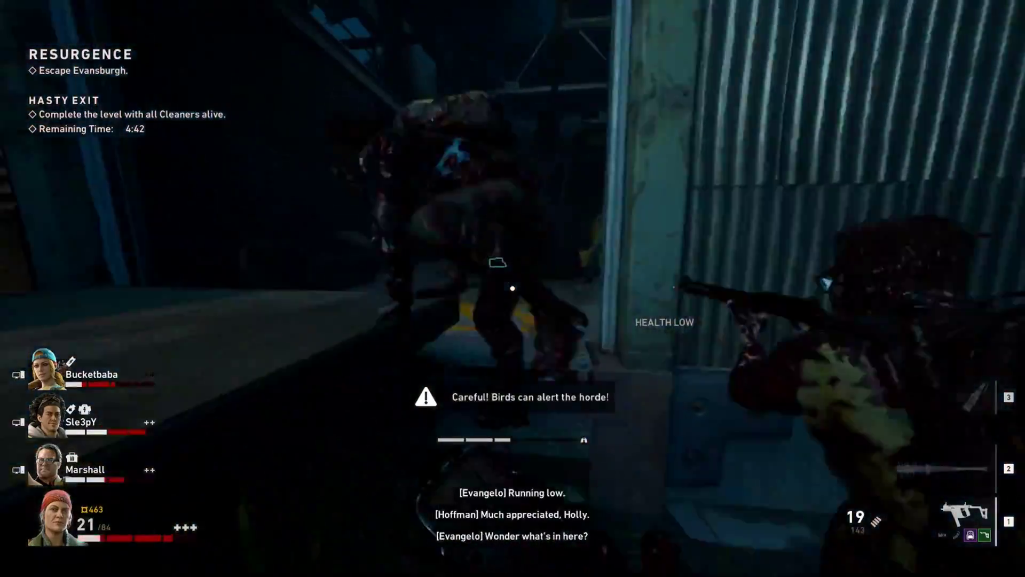
# Step: Fire bursts at the infected in the warehouse and lit room, reloading with R when empty
pyautogui.click(513, 288)
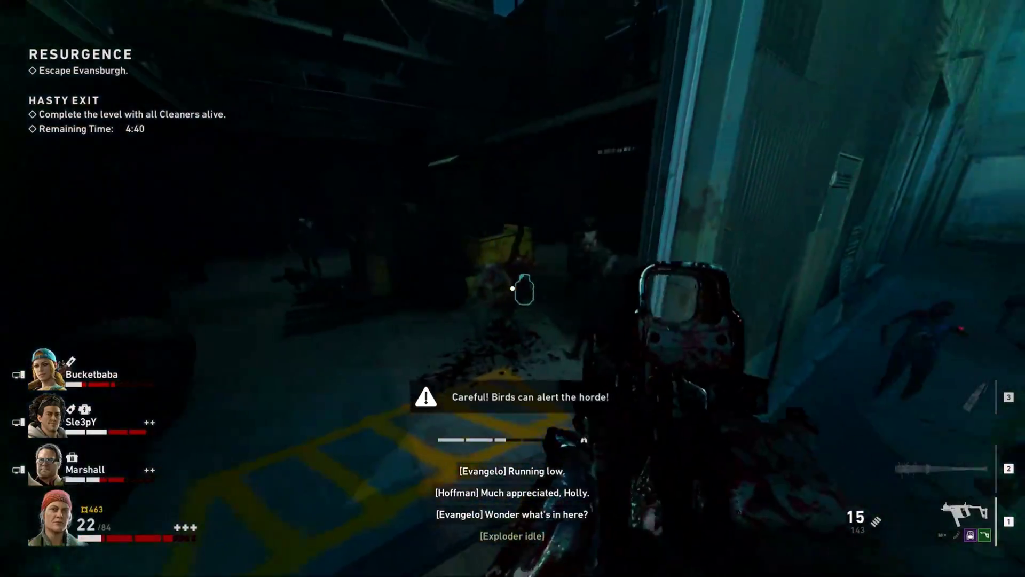
pyautogui.click(513, 288)
pyautogui.click(512, 288)
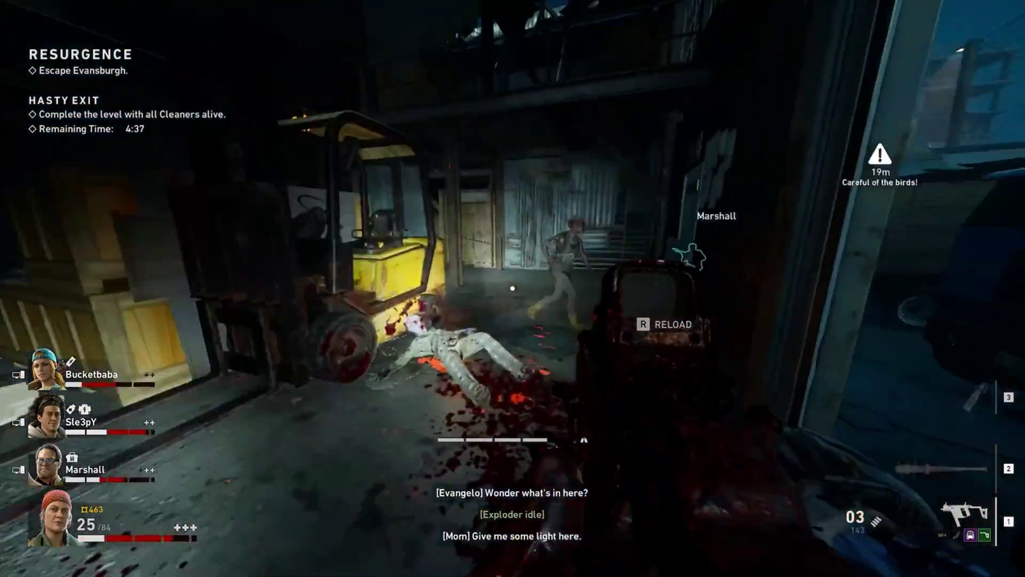
pyautogui.click(512, 288)
pyautogui.press('r')
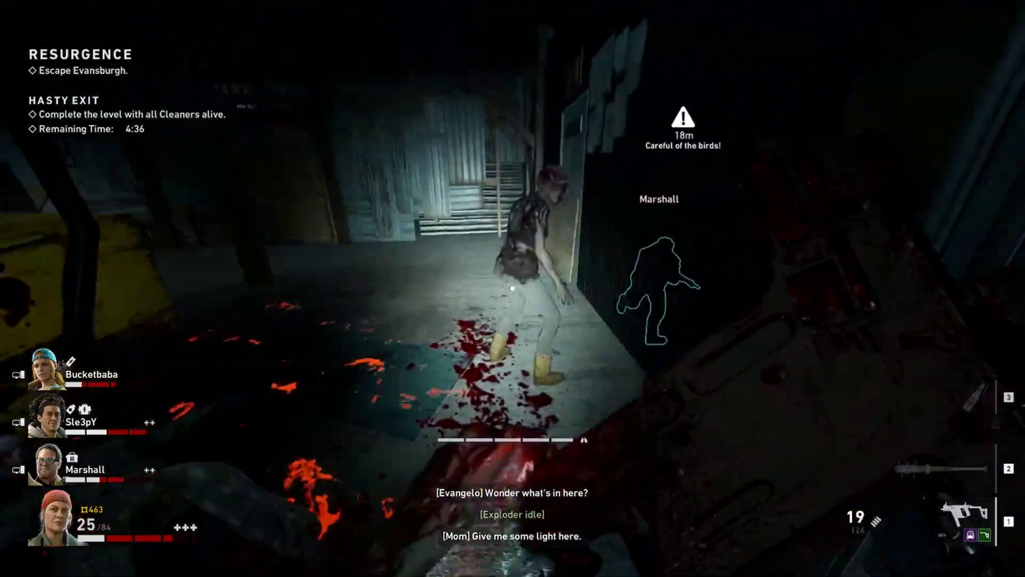
pyautogui.click(513, 289)
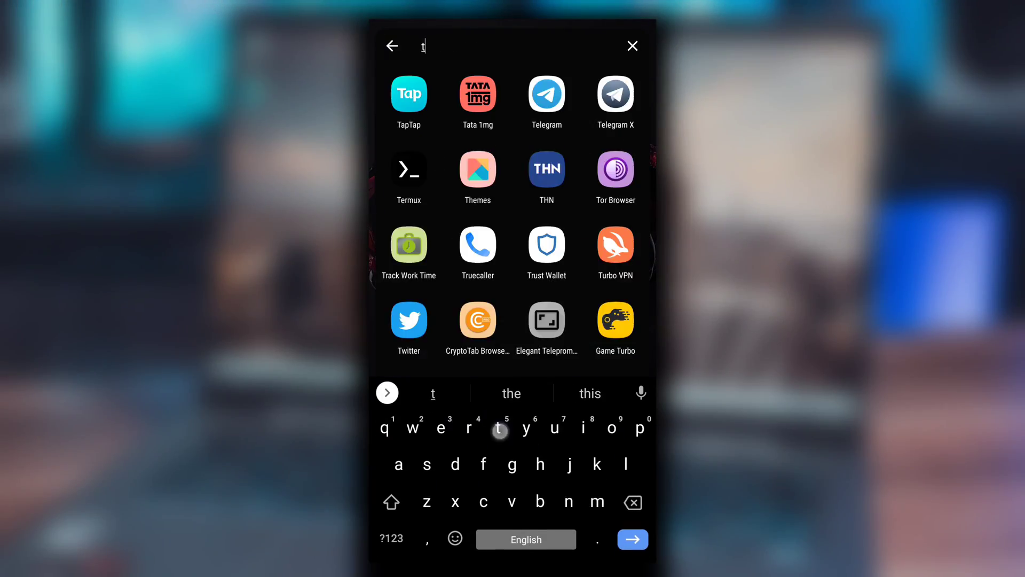
pyautogui.write('e')
# Step: From Termux's App info, clear all of Termux's data and confirm the deletion
pyautogui.click(530, 106)
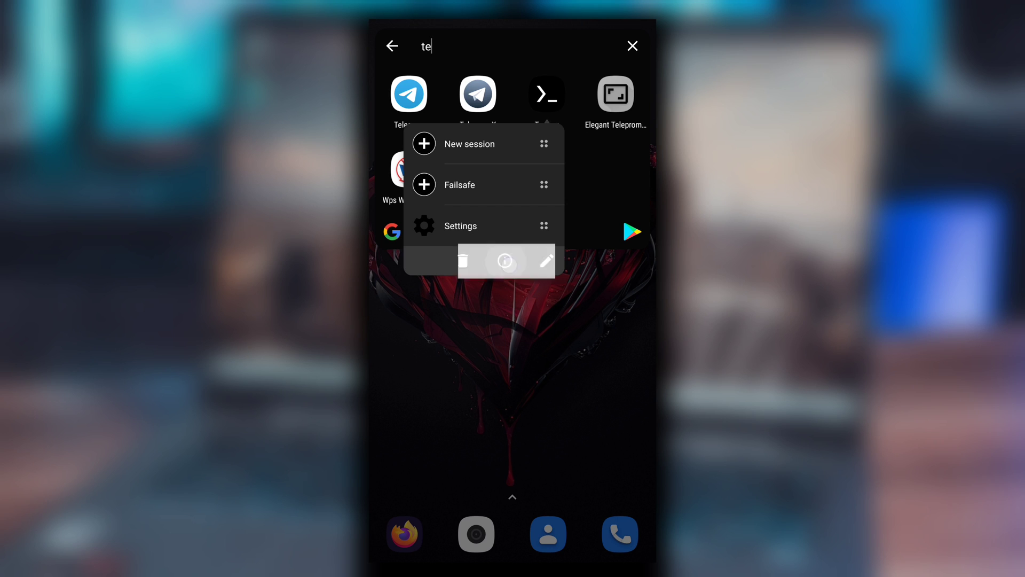
pyautogui.scroll(-2, 512, 321)
pyautogui.scroll(2, 513, 321)
pyautogui.click(561, 528)
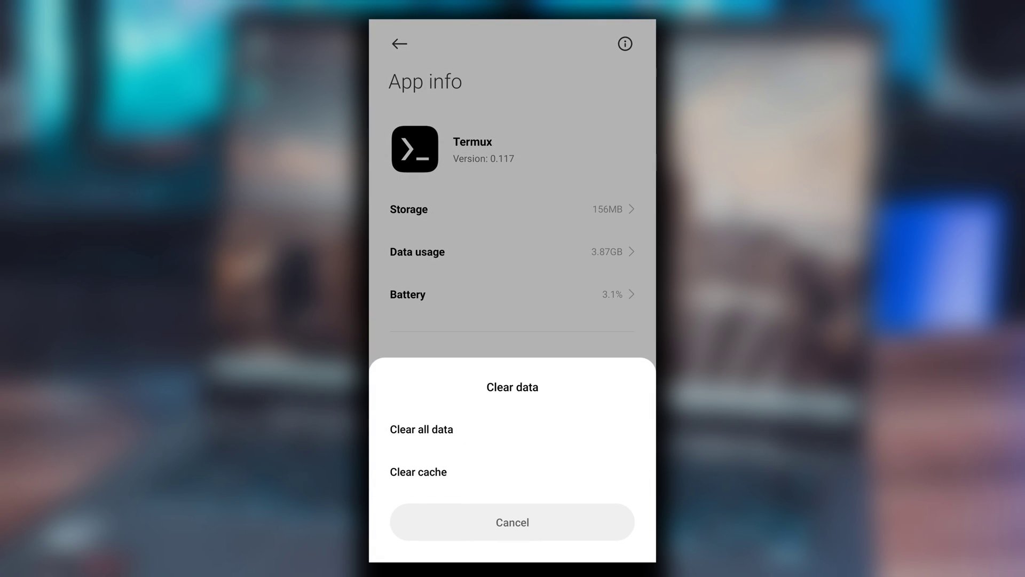
pyautogui.click(421, 428)
pyautogui.click(576, 522)
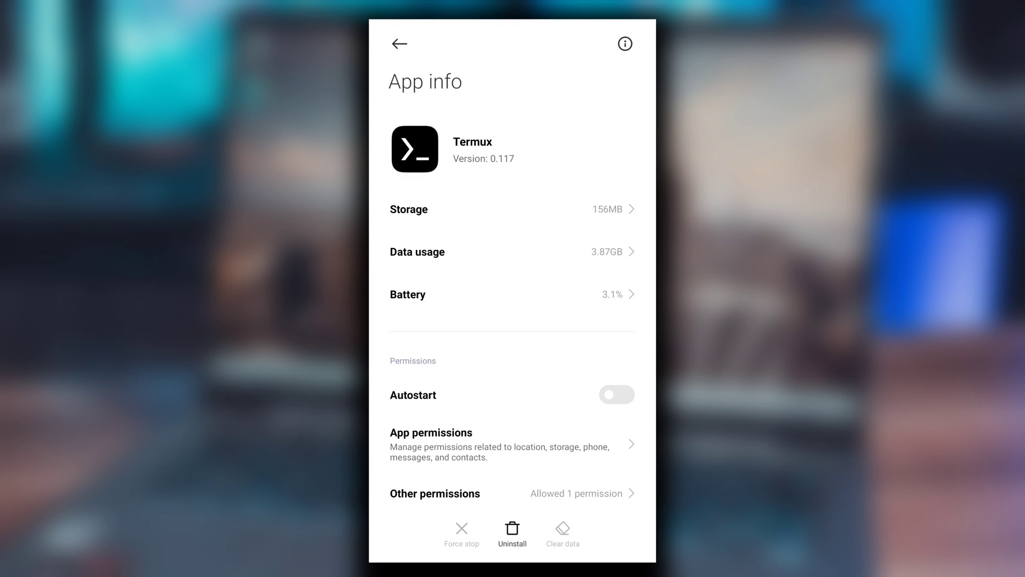
pyautogui.scroll(-3, 513, 320)
pyautogui.scroll(-1, 513, 321)
pyautogui.scroll(4, 513, 321)
# Step: Return to the launcher search results and relaunch Termux fresh
pyautogui.press('Escape')
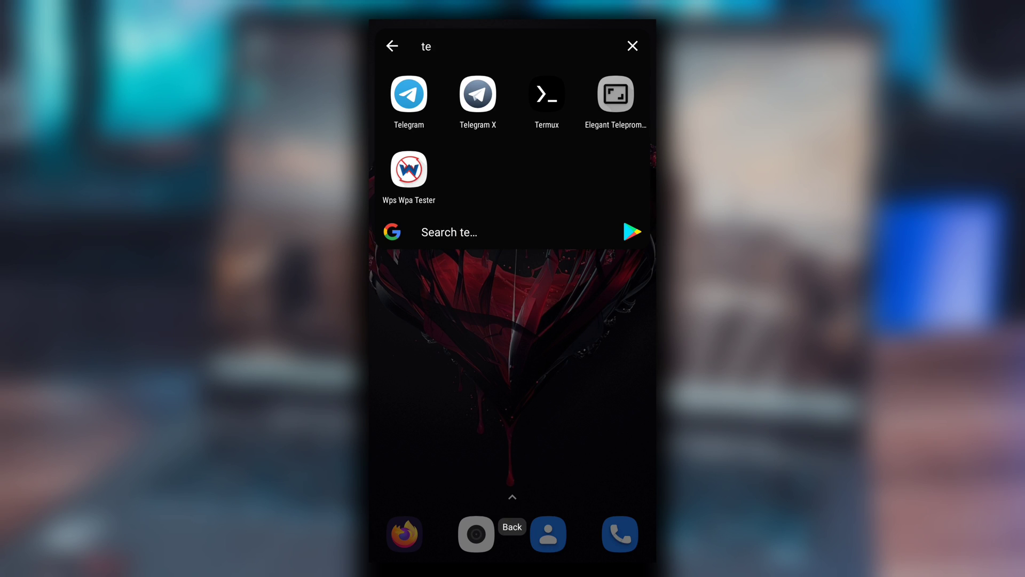
pyautogui.click(543, 110)
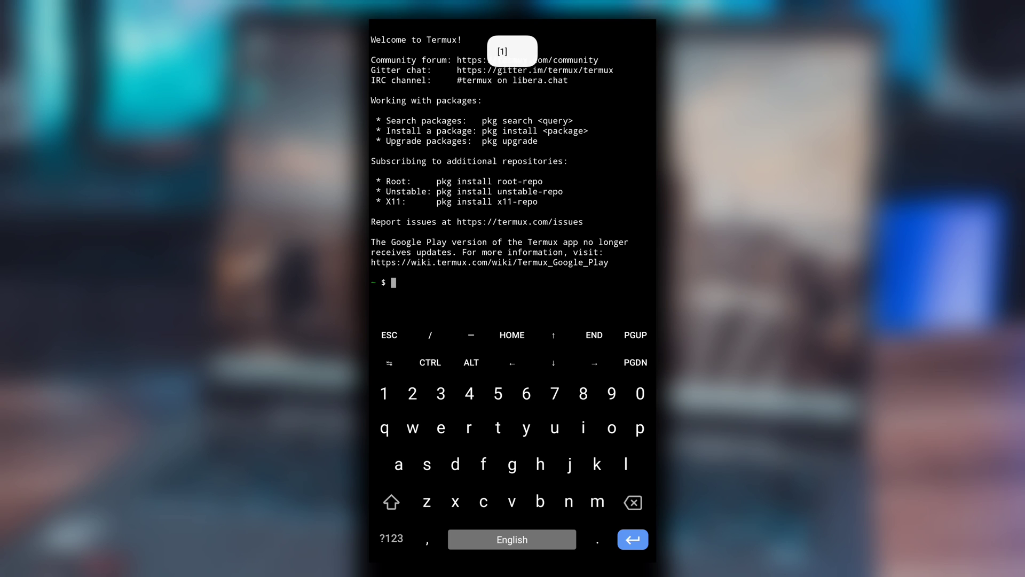
pyautogui.scroll(2, 465, 288)
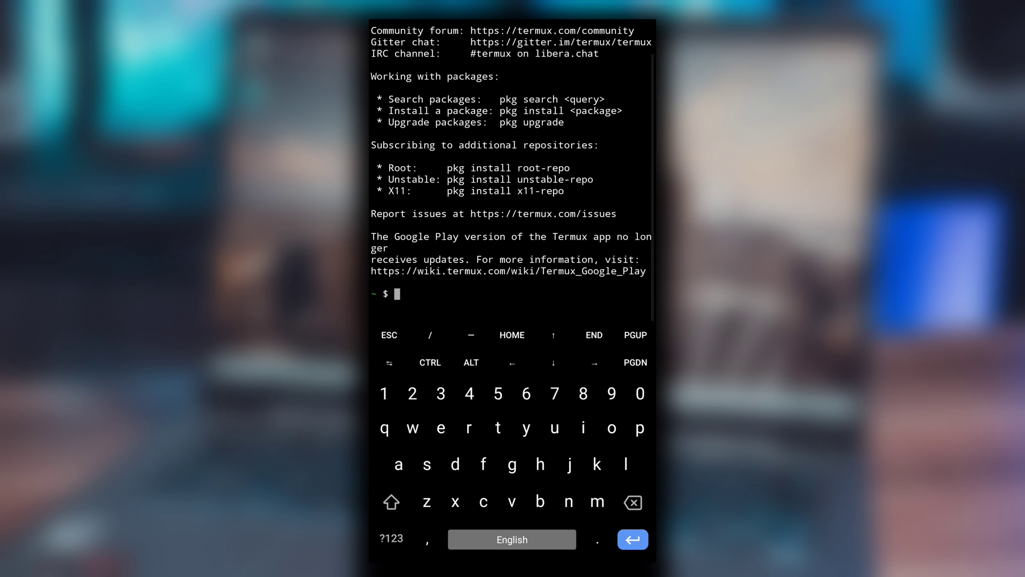
pyautogui.write('apt updat')
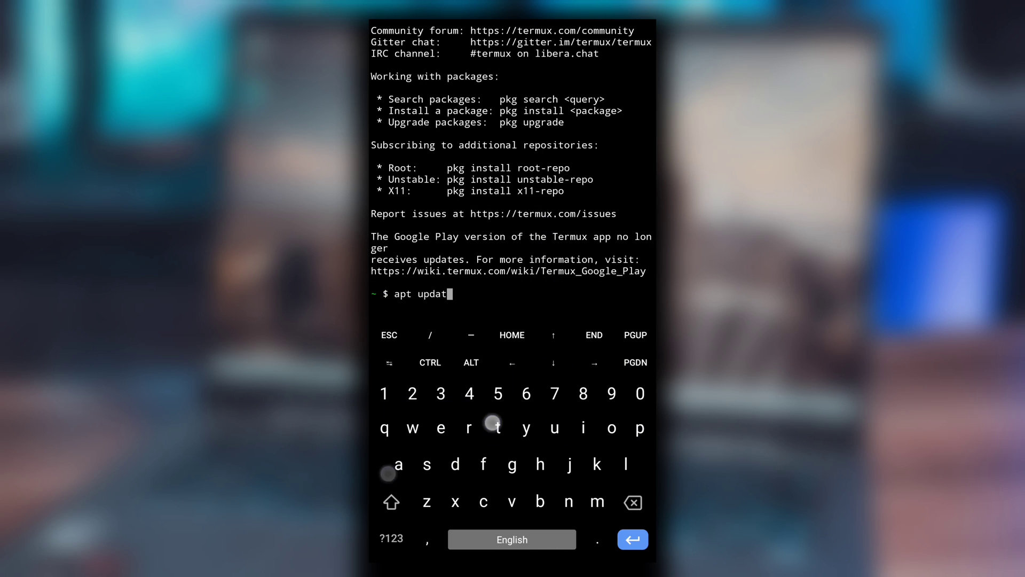
pyautogui.write('e')
# Step: Run apt update, then apt install git build-essential cmake
pyautogui.press('Return')
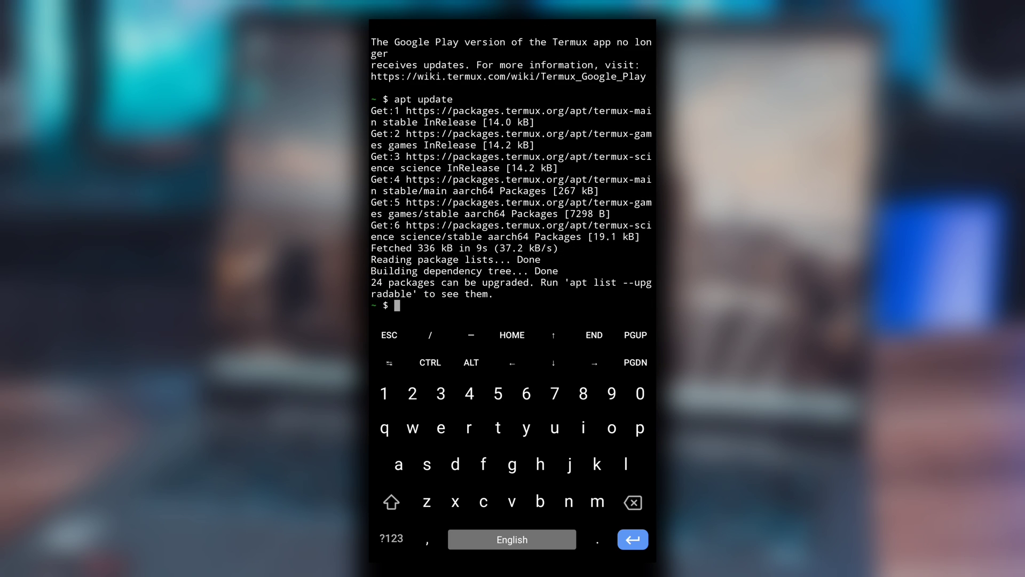
pyautogui.write('ap')
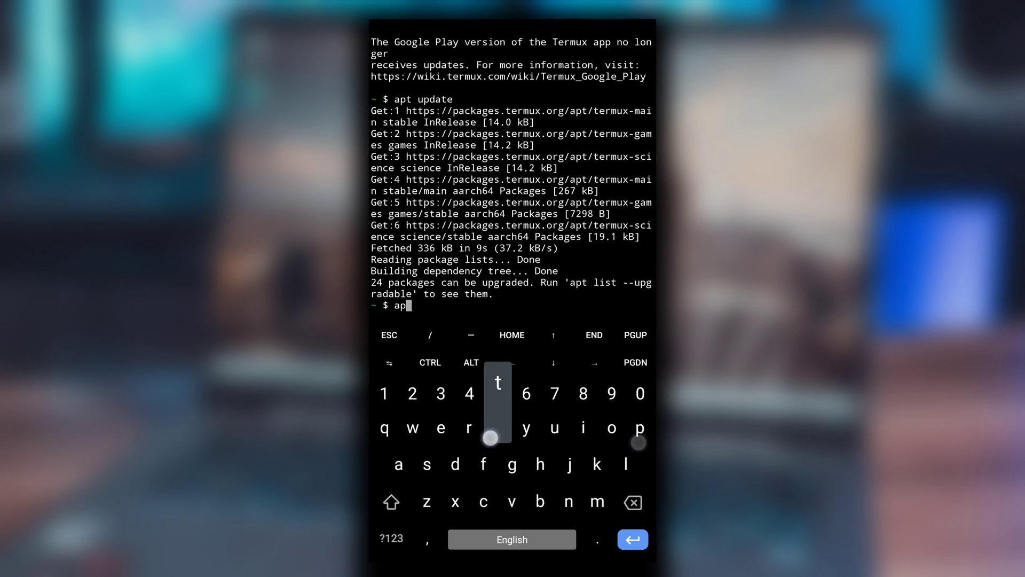
pyautogui.write('t install')
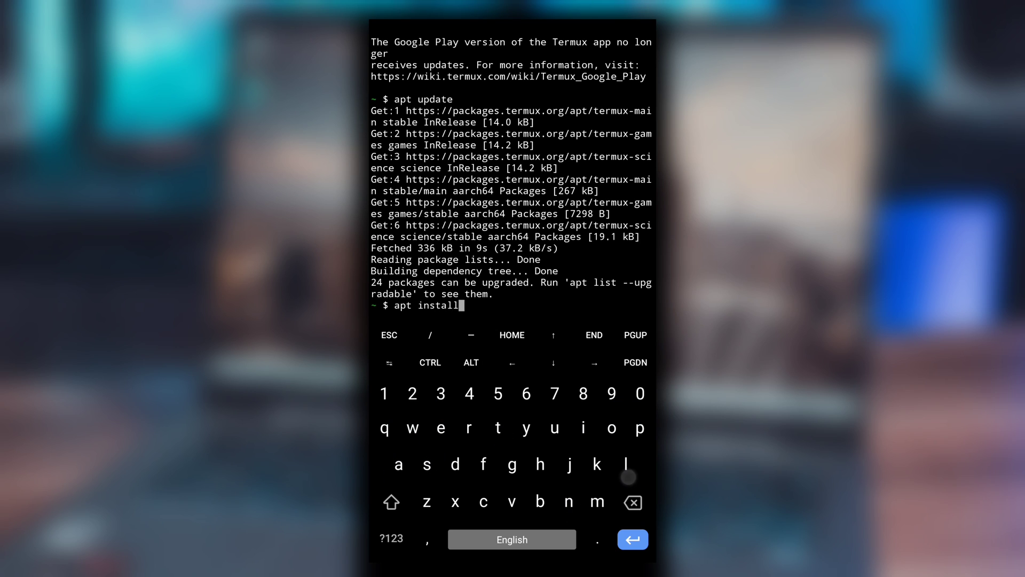
pyautogui.write(' git build')
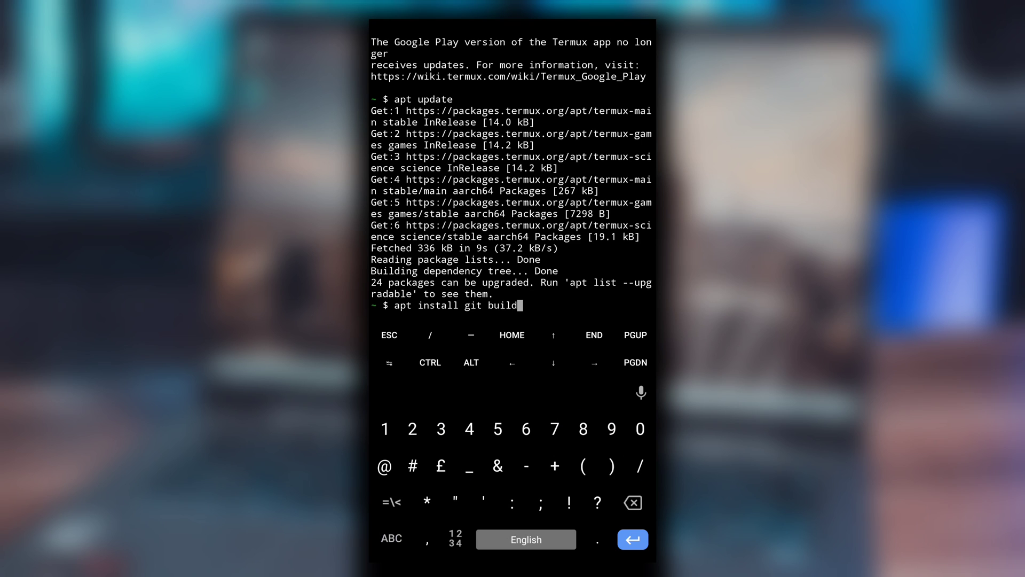
pyautogui.write('-esse')
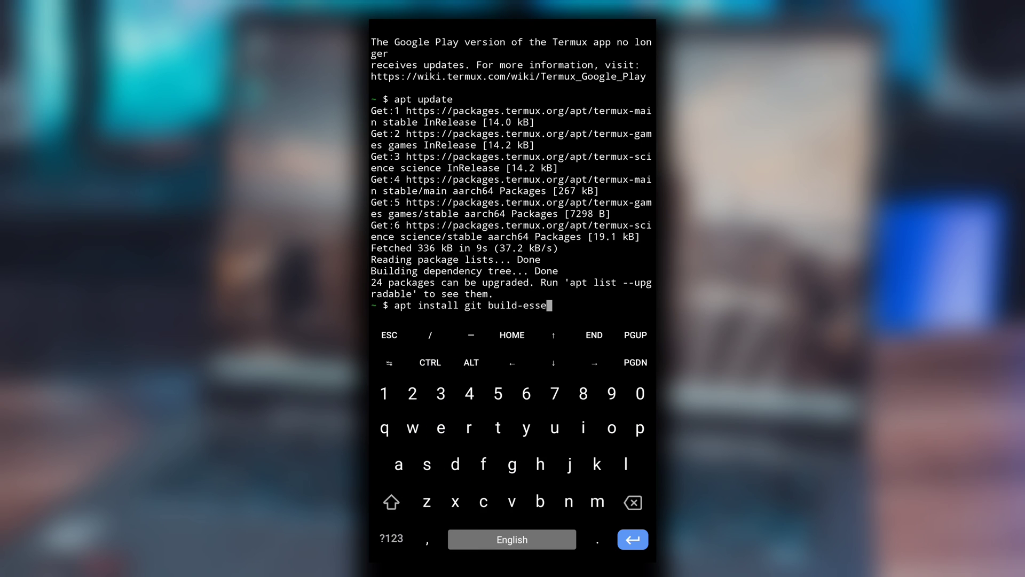
pyautogui.write('ntial ')
pyautogui.write('cma')
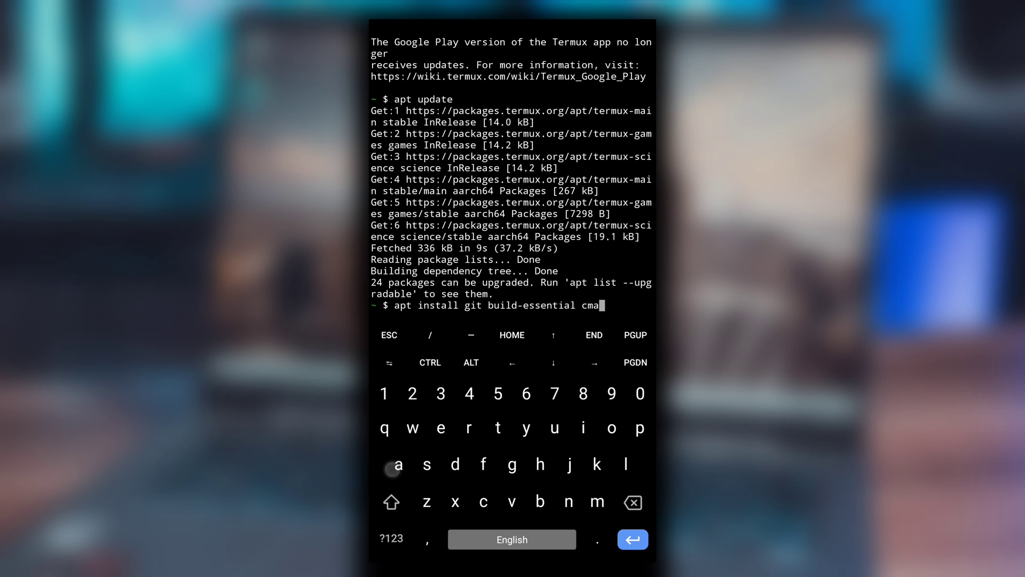
pyautogui.write('ke')
pyautogui.click(391, 538)
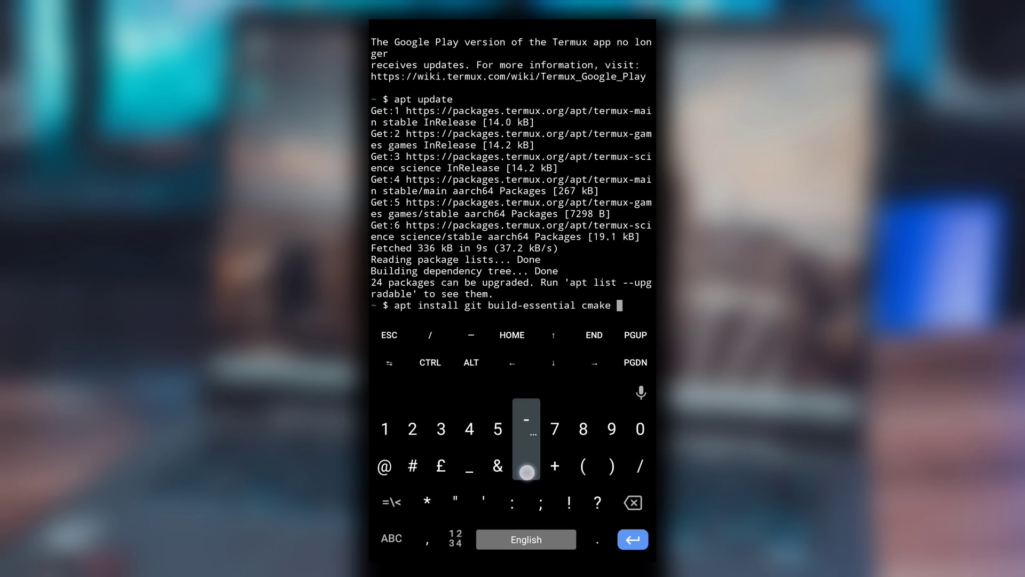
pyautogui.write('-y')
pyautogui.press('Return')
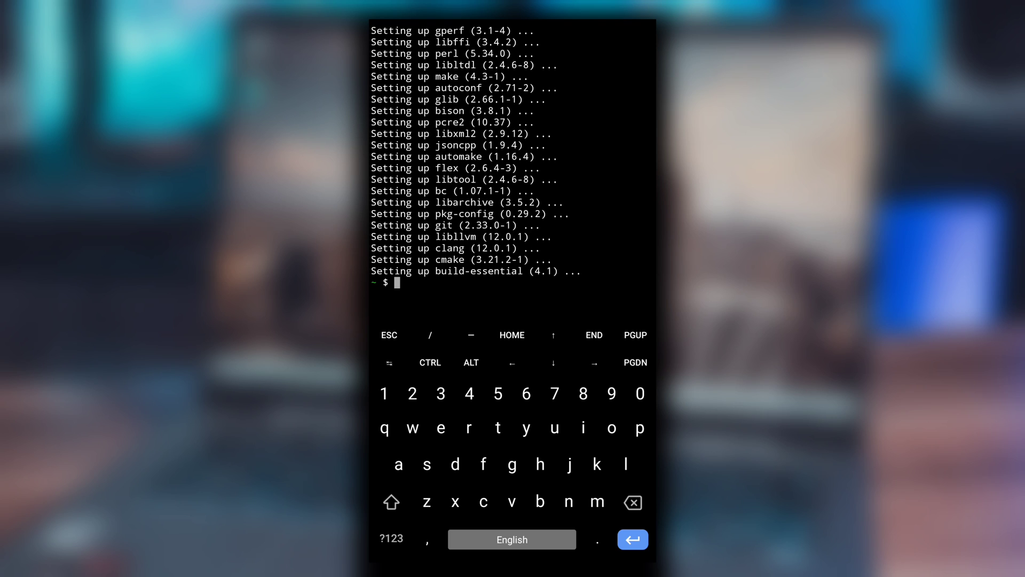
pyautogui.write('gi')
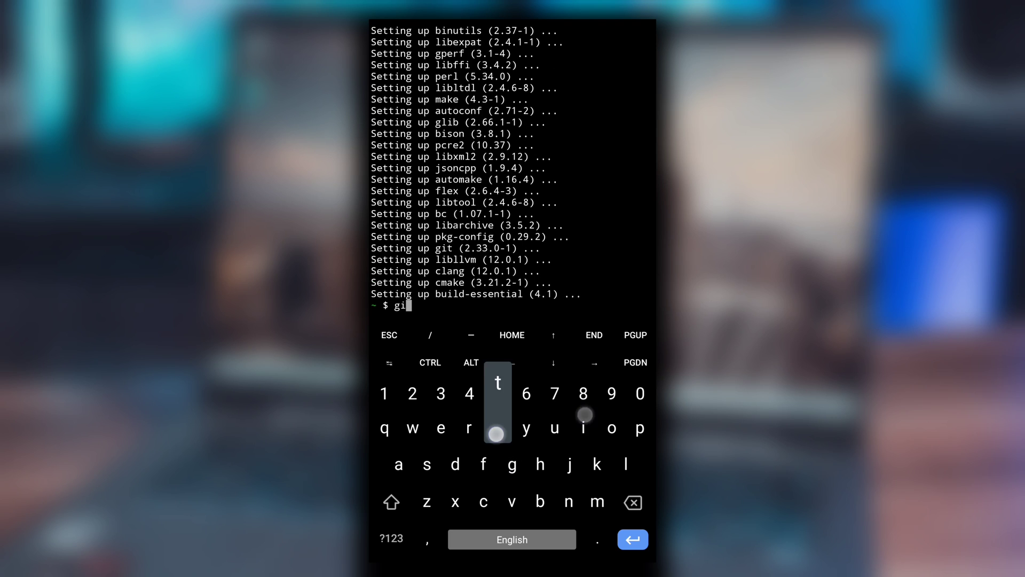
pyautogui.write('t clone')
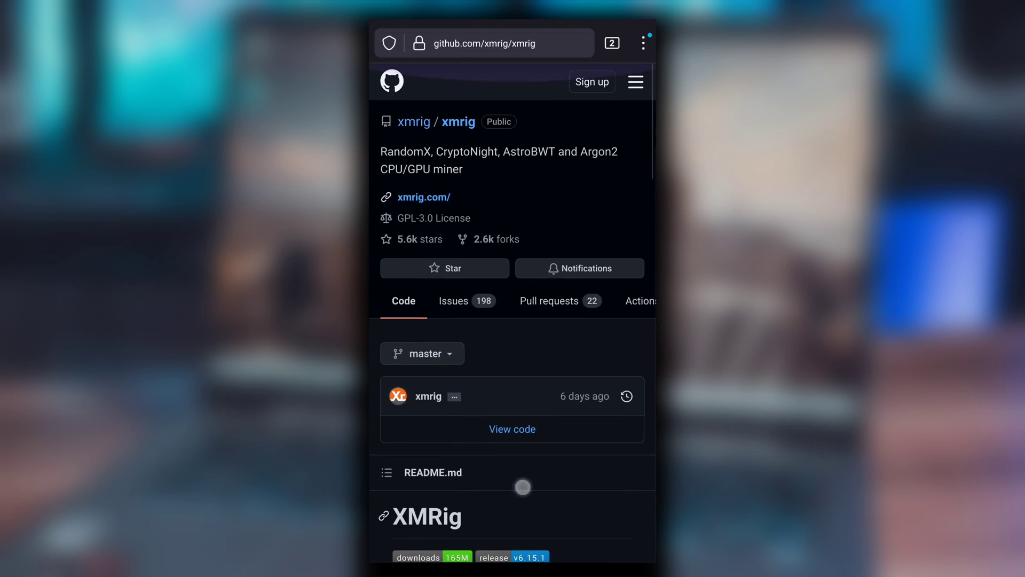
pyautogui.scroll(-5, 522, 486)
pyautogui.scroll(-2, 544, 385)
pyautogui.scroll(10, 525, 422)
# Step: Copy the github.com/xmrig/xmrig address from the browser's address bar
pyautogui.click(484, 44)
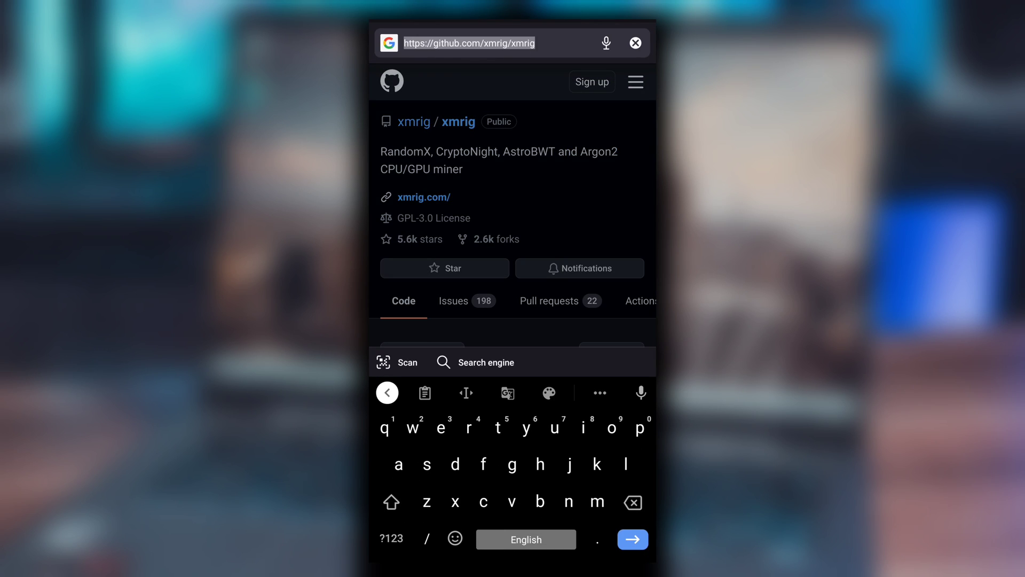
pyautogui.click(480, 43)
pyautogui.click(537, 44)
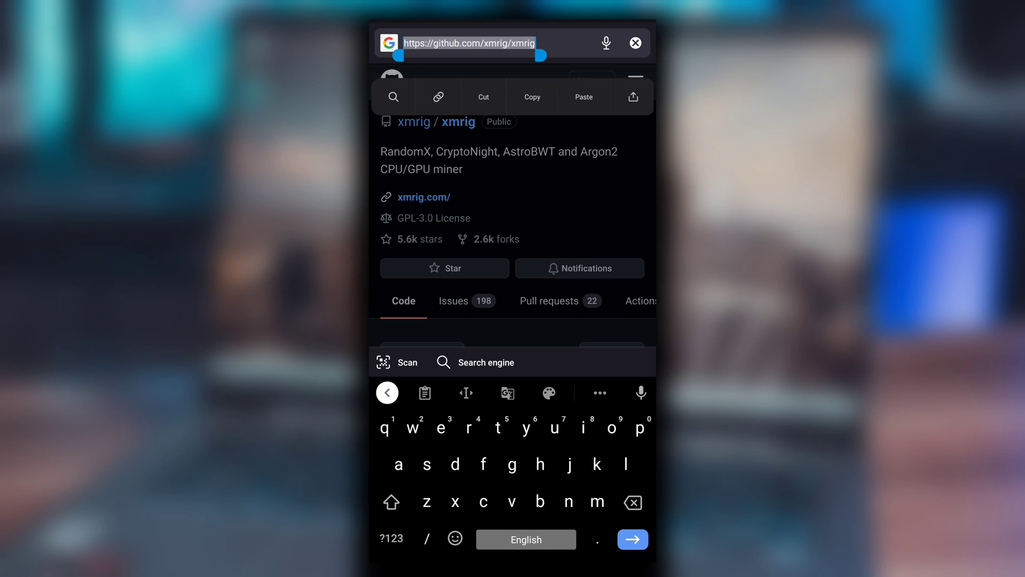
pyautogui.click(529, 96)
# Step: Leave the browser for the home screen and bring up app search
pyautogui.press('super')
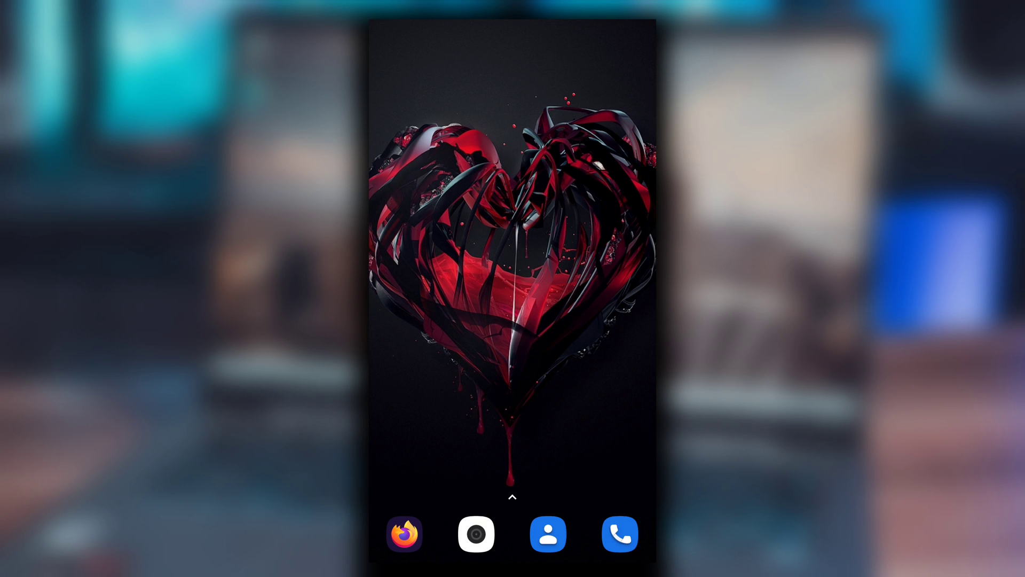
pyautogui.moveTo(513, 496); pyautogui.dragTo(513, 241)
pyautogui.write('ter')
# Step: In Termux, paste the repository address after git clone and clone xmrig
pyautogui.press('Return')
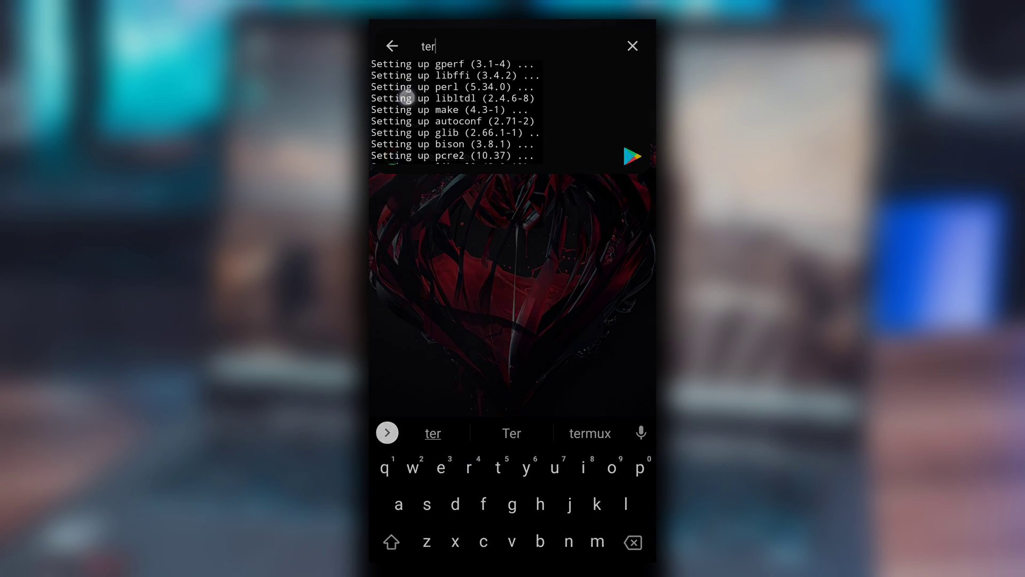
pyautogui.write('git clone')
pyautogui.click(584, 197)
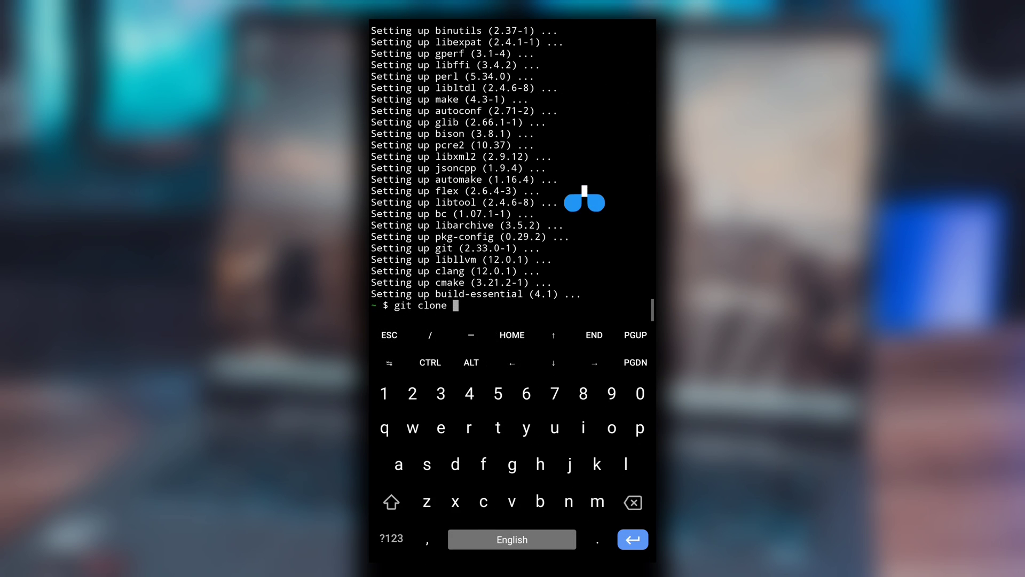
pyautogui.click(576, 165)
pyautogui.press('Return')
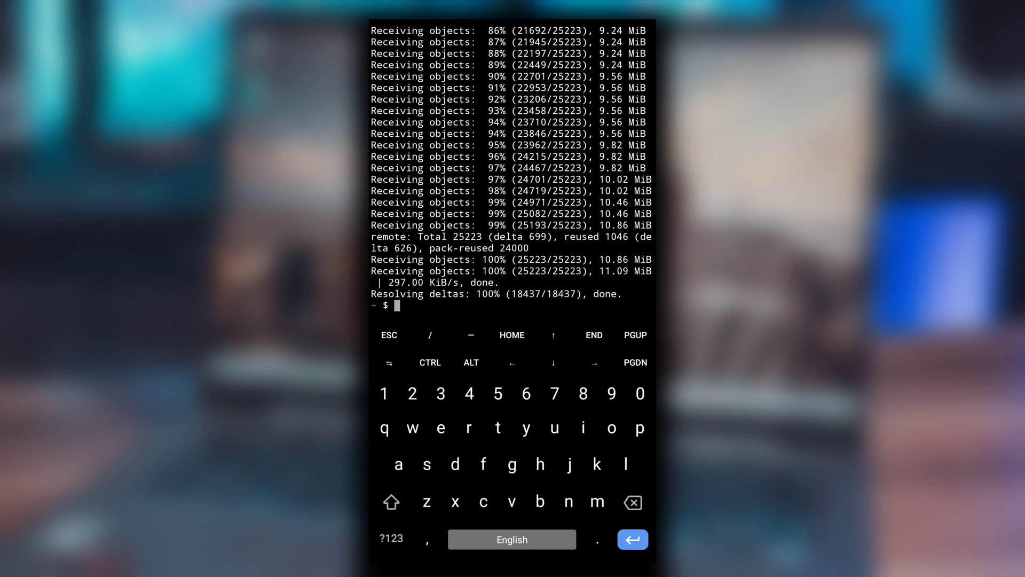
pyautogui.write('ls')
# Step: Move into xmrig, create a build folder, confirm it with ls and cd into it
pyautogui.press('Return')
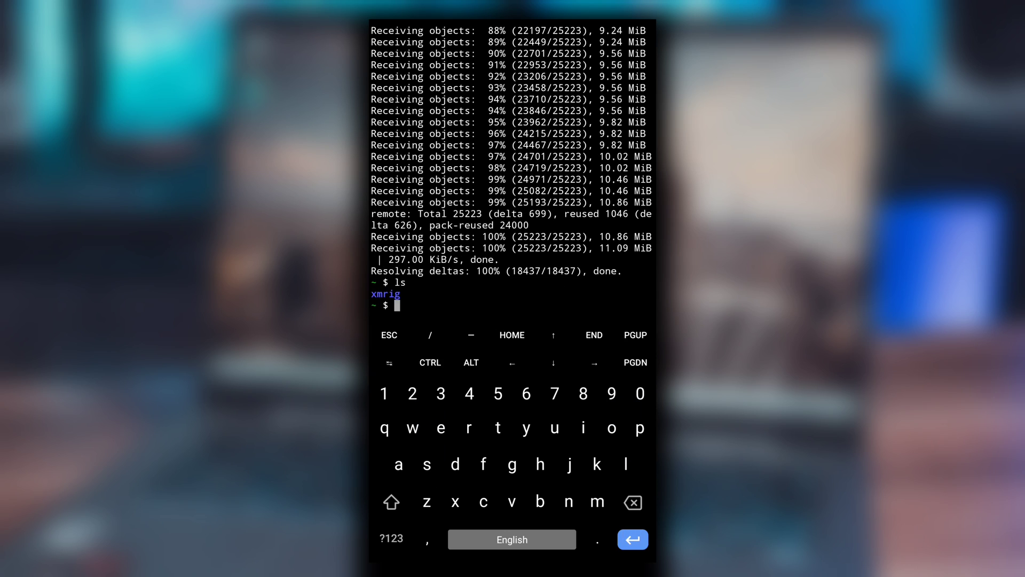
pyautogui.write('cd ')
pyautogui.write('xmrig')
pyautogui.press('Return')
pyautogui.write('ls')
pyautogui.press('Return')
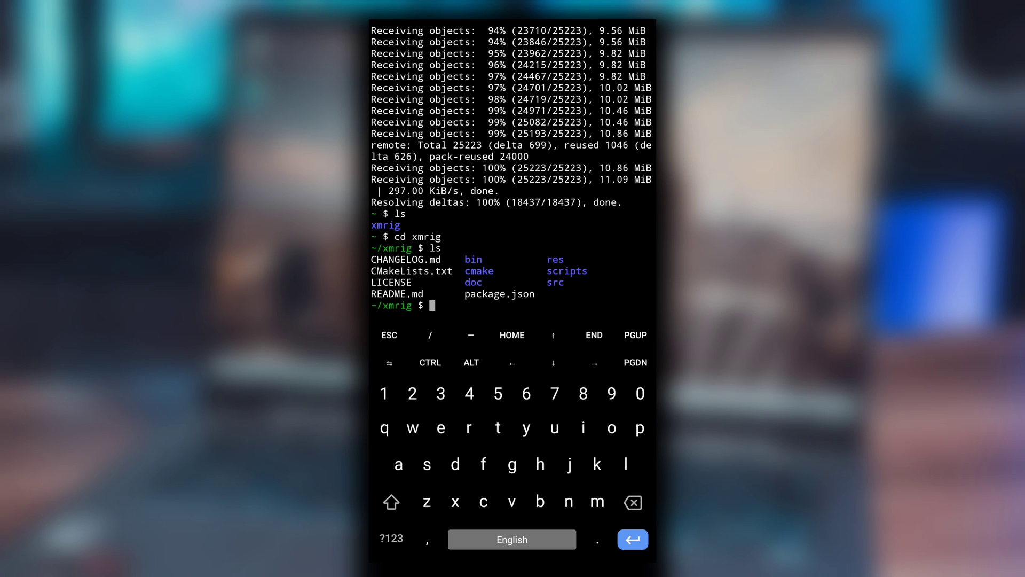
pyautogui.write('mkd')
pyautogui.write('ir build')
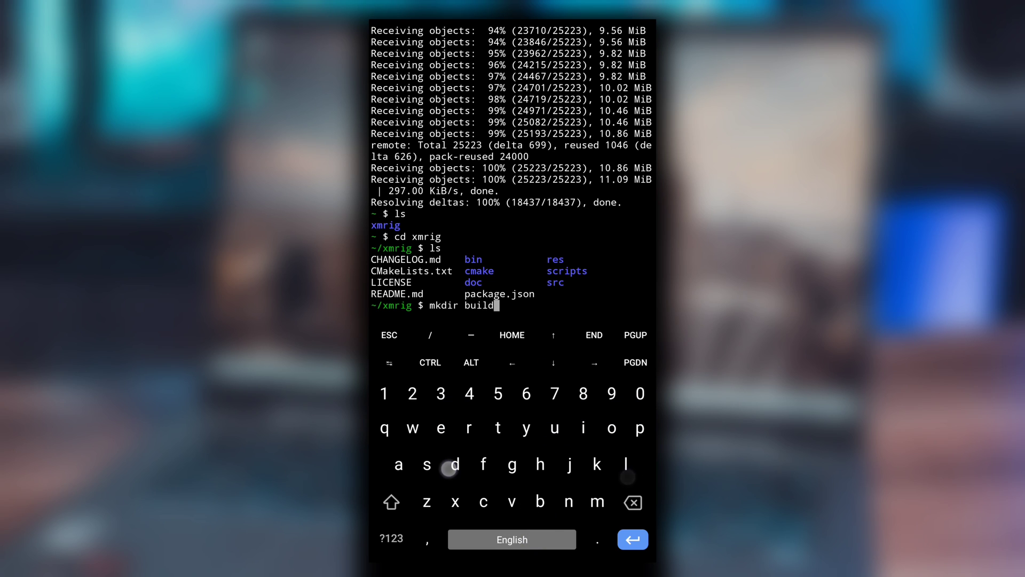
pyautogui.press('Return')
pyautogui.write('la')
pyautogui.press('Return')
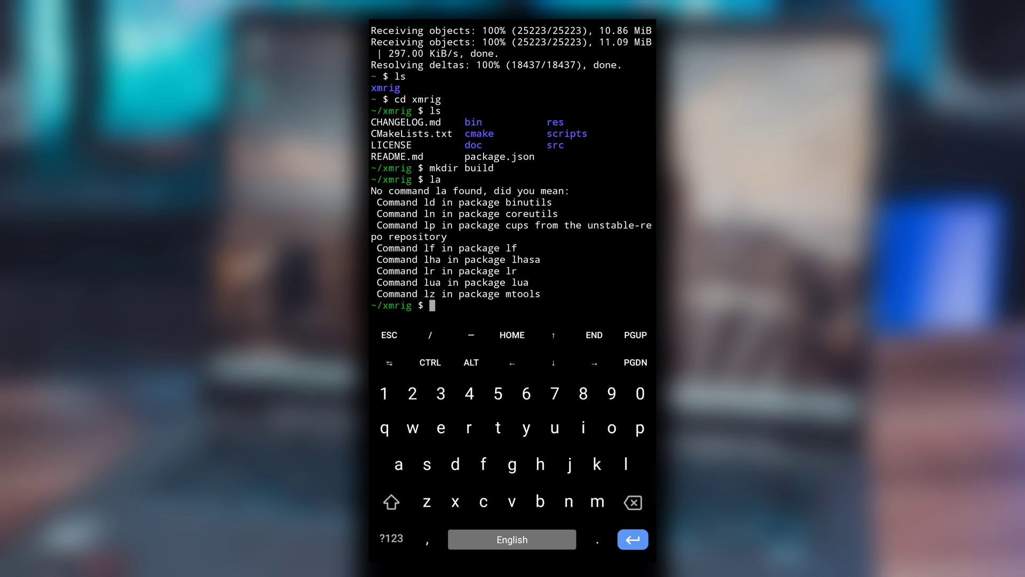
pyautogui.write('ls')
pyautogui.press('Return')
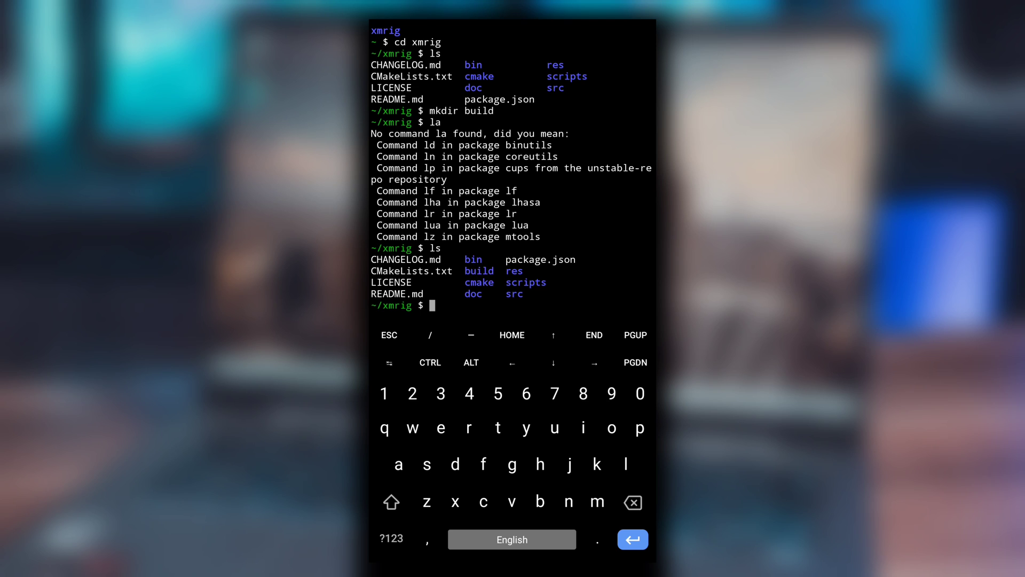
pyautogui.write('cd ')
pyautogui.write('bukld')
pyautogui.press('BackSpace')
pyautogui.press('BackSpace')
pyautogui.press('BackSpace')
pyautogui.press('BackSpace')
pyautogui.write('build')
pyautogui.press('Return')
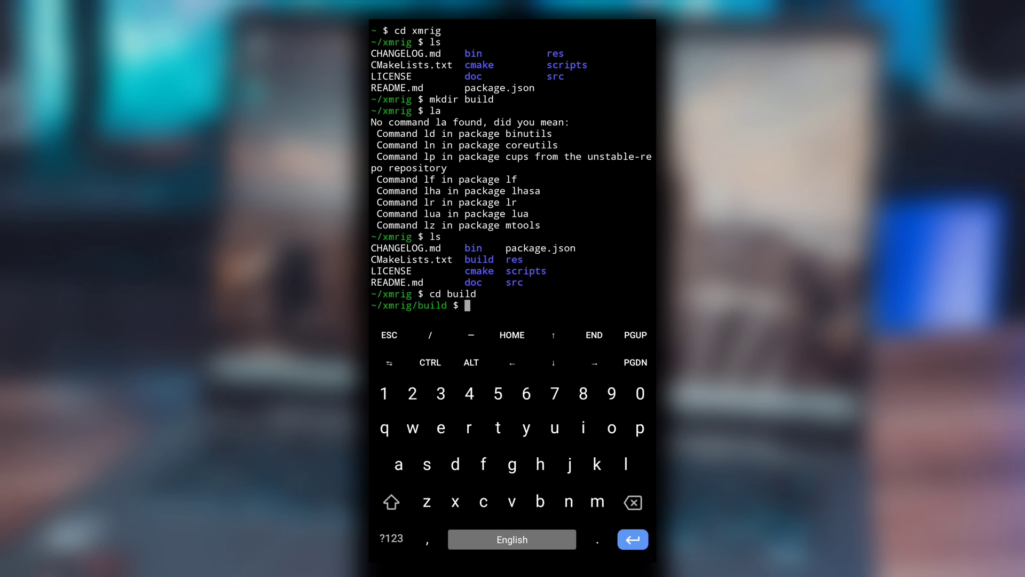
pyautogui.write('cm')
pyautogui.write('ake')
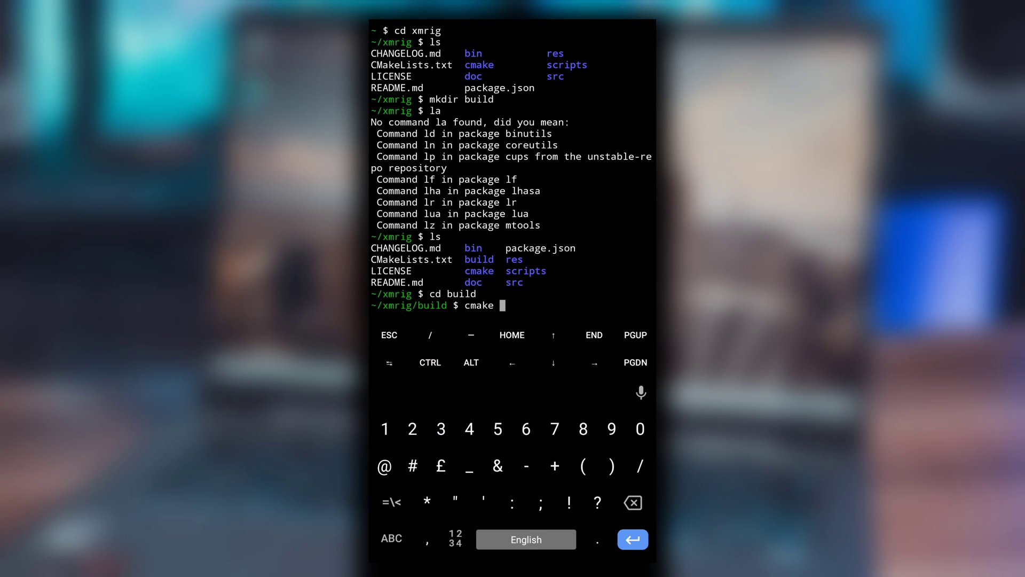
pyautogui.write(' ..')
# Step: Run cmake .. -DWITH_HWLOC=OFF && make -j$(nproc) to compile xmrig
pyautogui.click(391, 538)
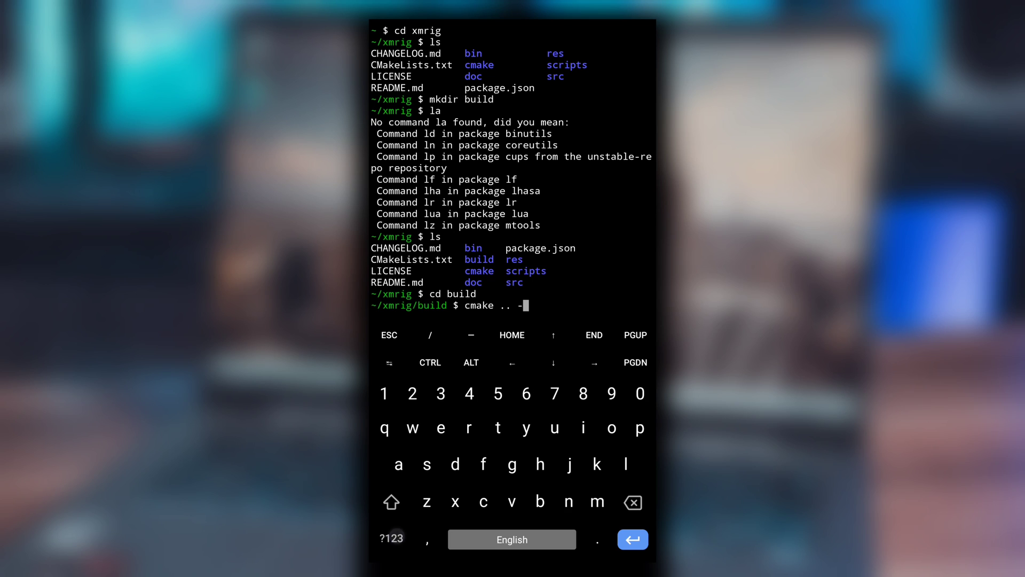
pyautogui.write('DWI')
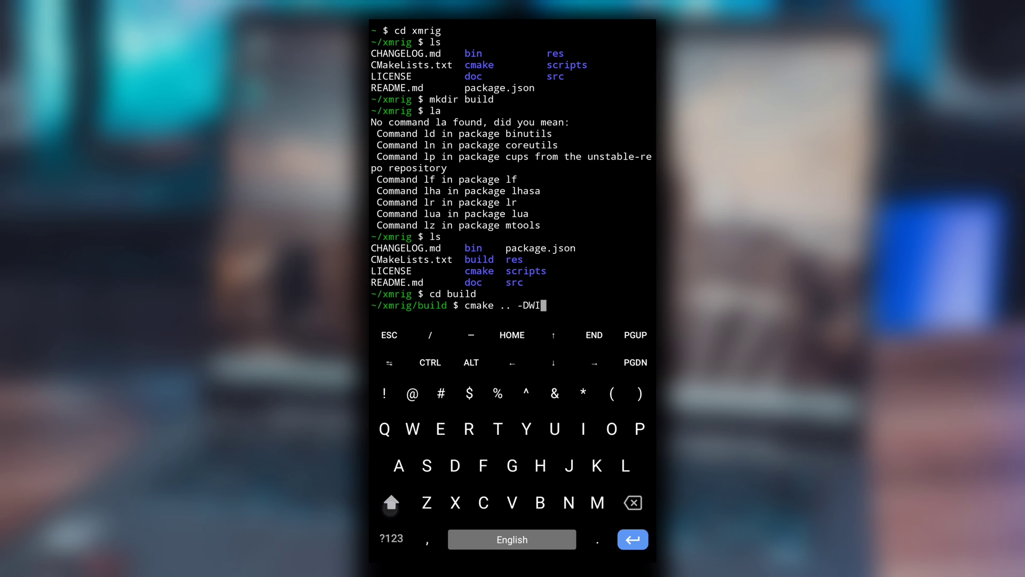
pyautogui.write('TH')
pyautogui.click(392, 539)
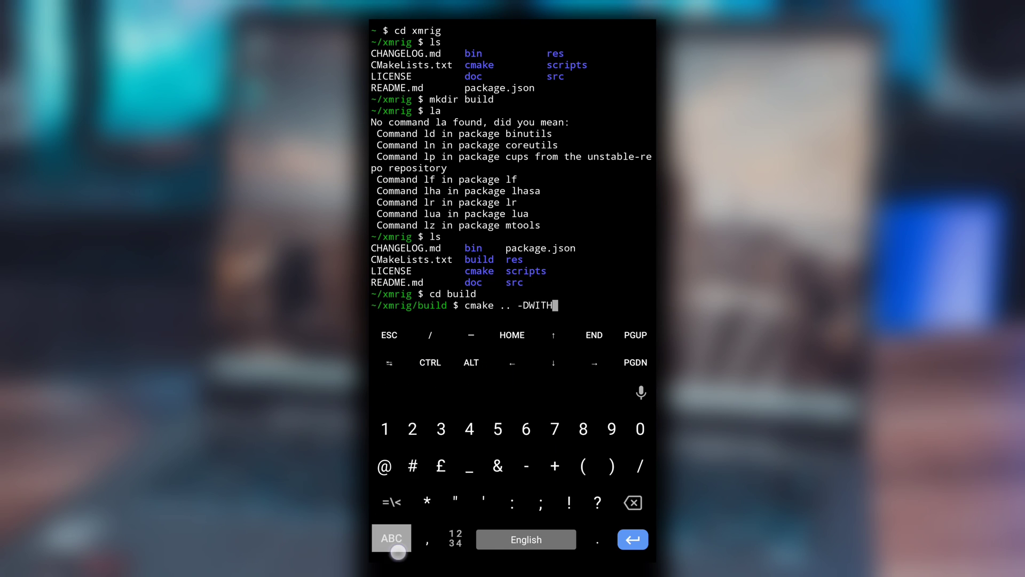
pyautogui.write('_H')
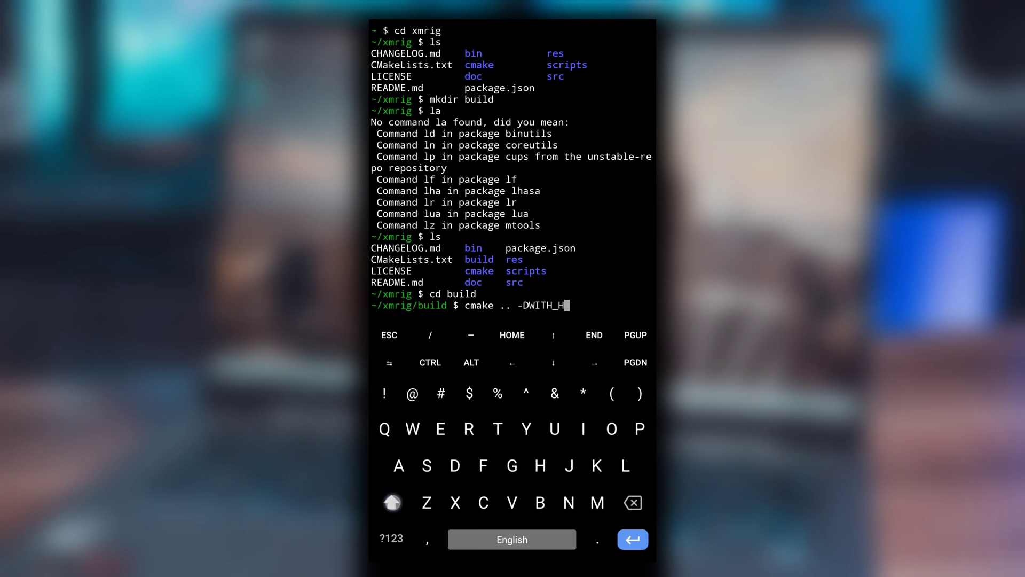
pyautogui.write('WL')
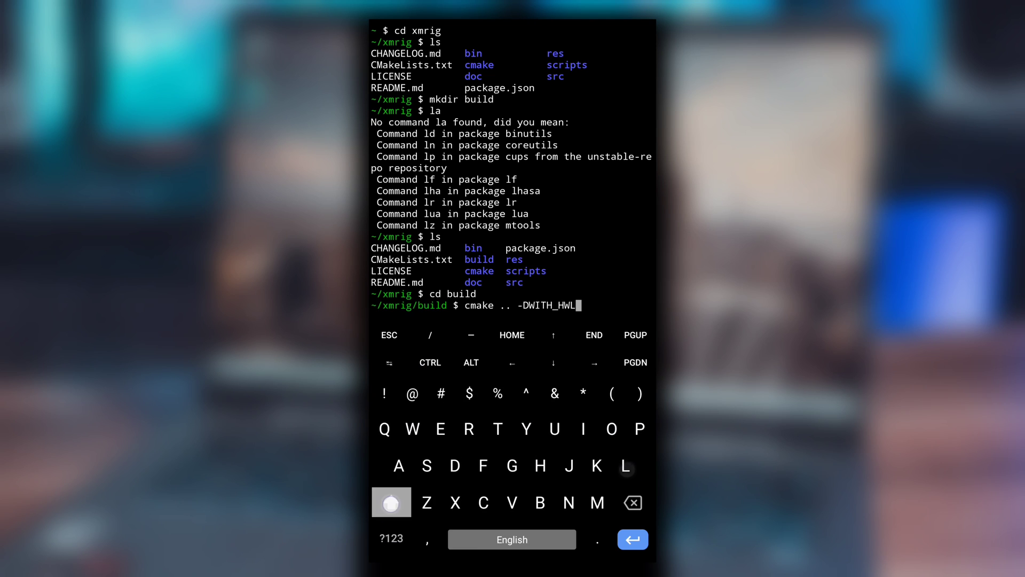
pyautogui.write('OC')
pyautogui.click(391, 539)
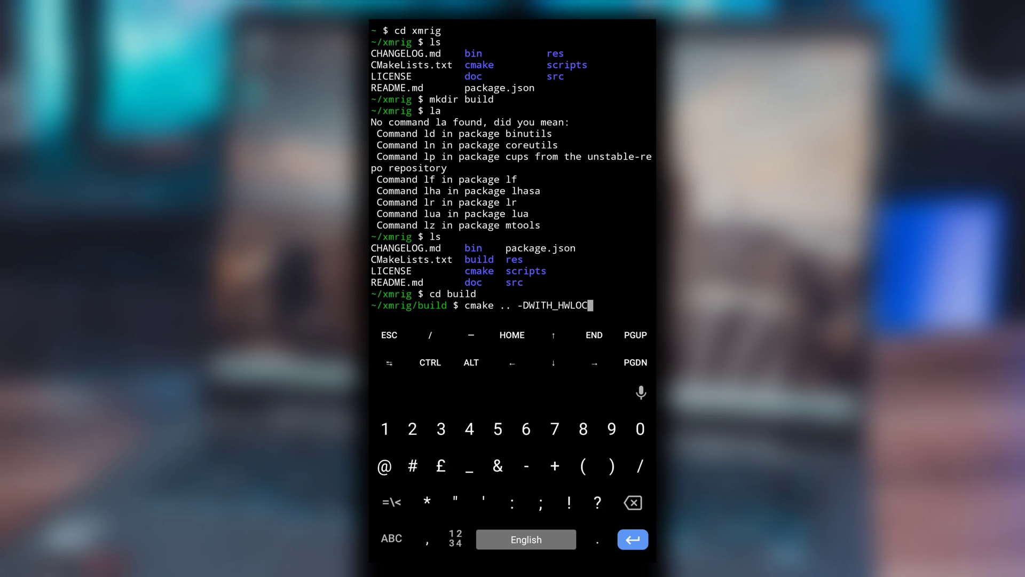
pyautogui.click(392, 501)
pyautogui.write('=')
pyautogui.click(392, 539)
pyautogui.click(391, 501)
pyautogui.write('OFF')
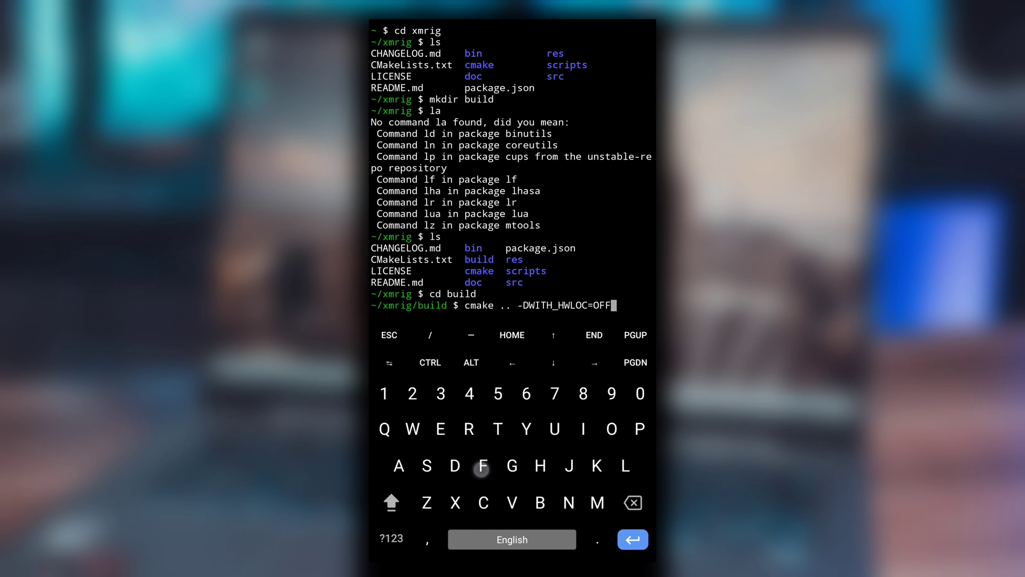
pyautogui.click(392, 502)
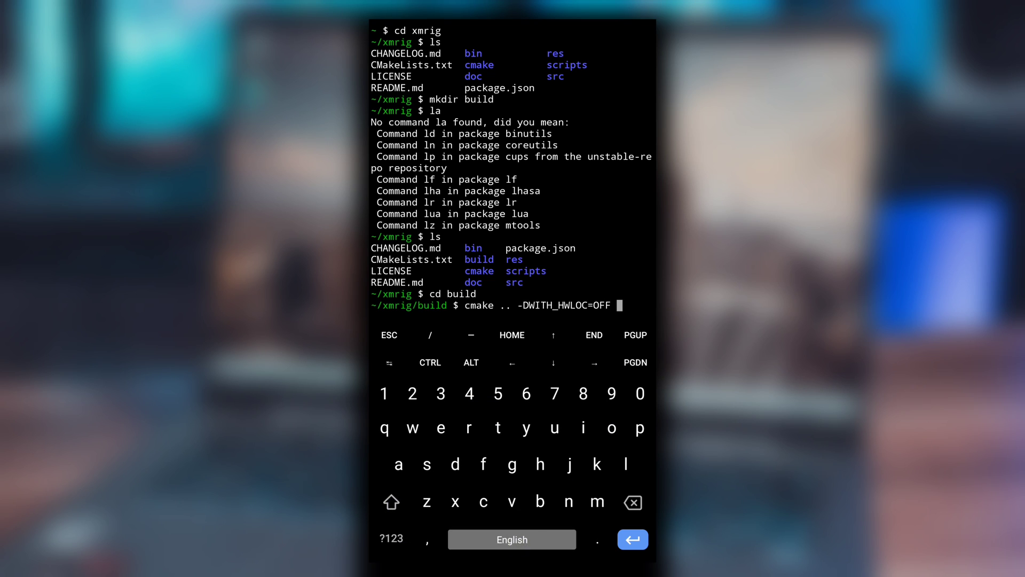
pyautogui.click(392, 539)
pyautogui.write('&&')
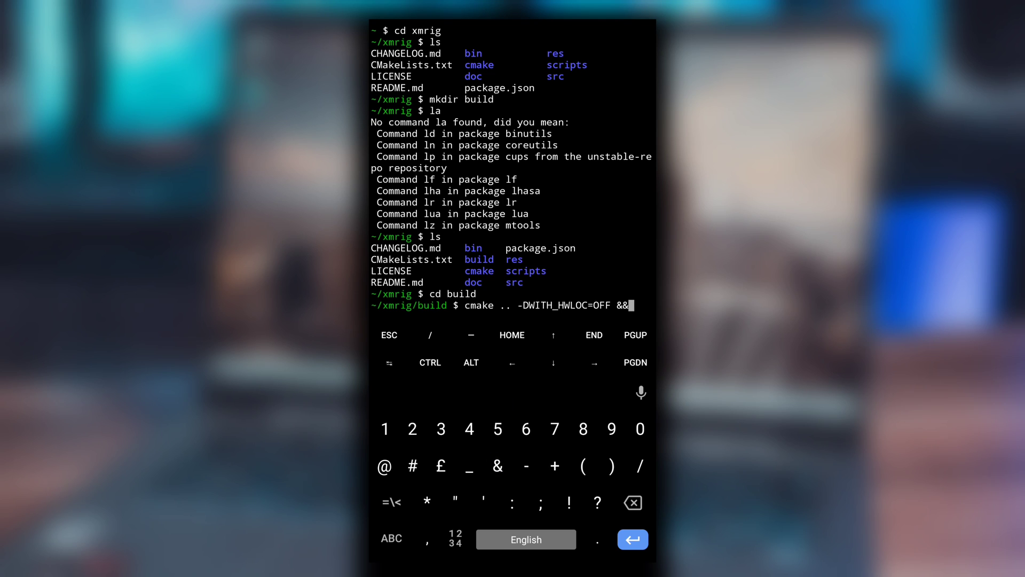
pyautogui.write(' make ')
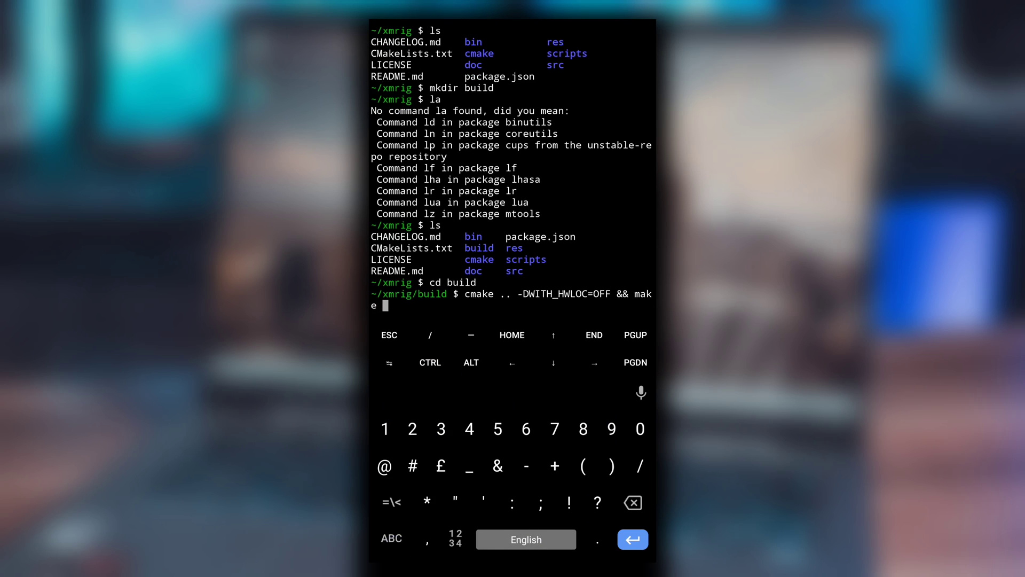
pyautogui.write('-j')
pyautogui.write('$')
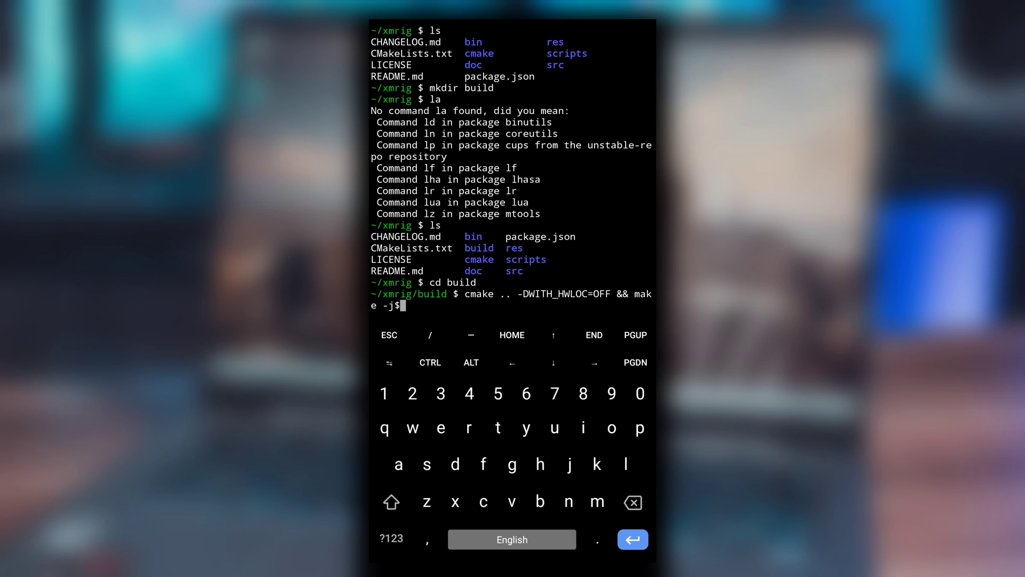
pyautogui.write('(')
pyautogui.write('nproc')
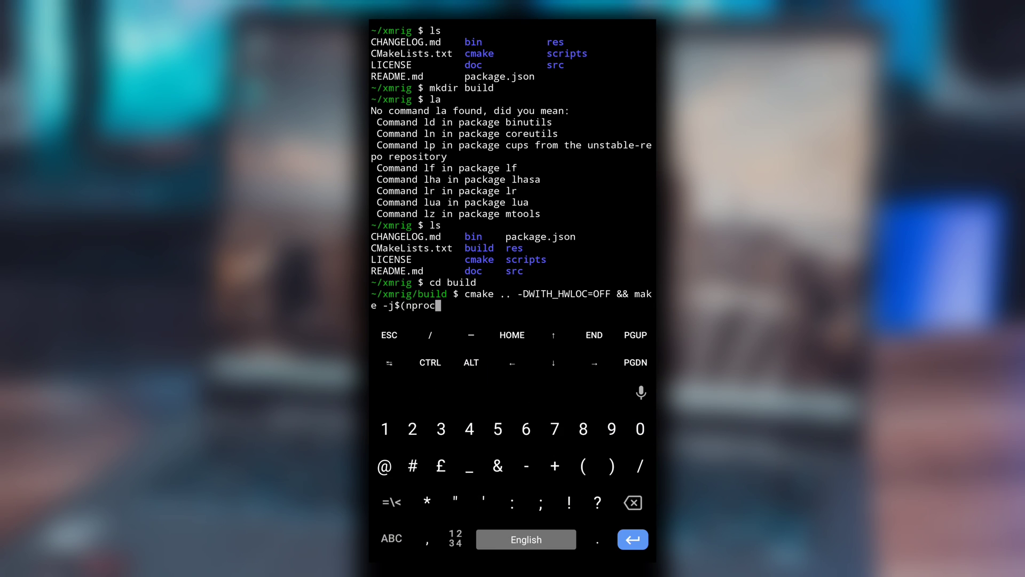
pyautogui.press('Return')
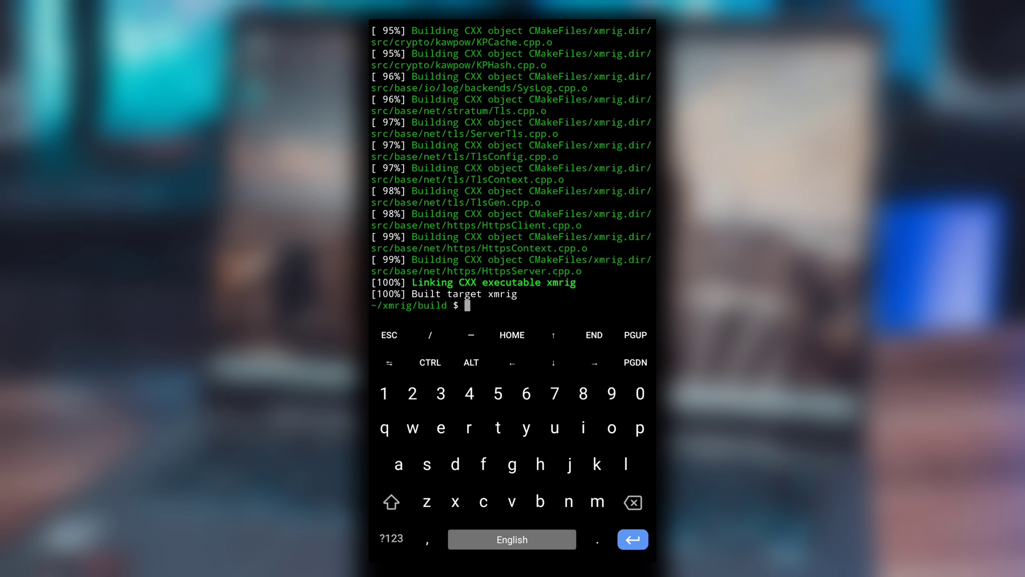
pyautogui.write('cd .')
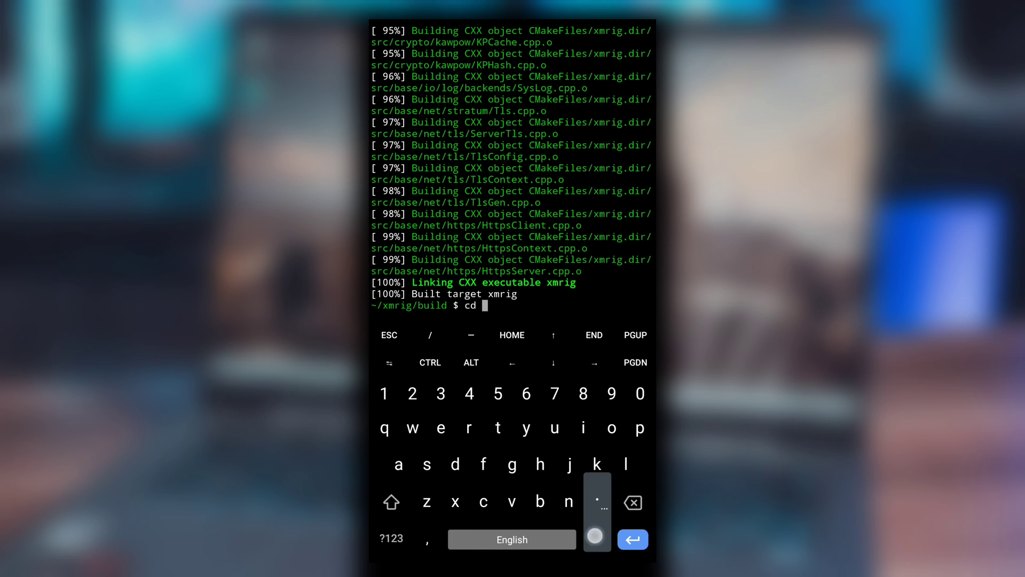
pyautogui.write('.')
# Step: Go up to xmrig and then home, listing each folder's contents
pyautogui.press('Return')
pyautogui.write('ls')
pyautogui.press('Return')
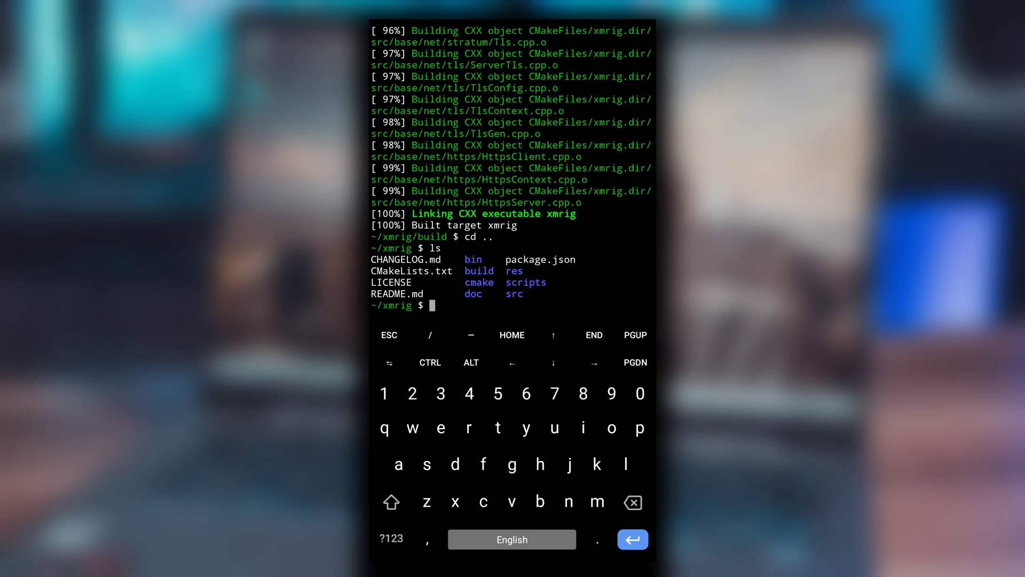
pyautogui.write('cd')
pyautogui.press('BackSpace')
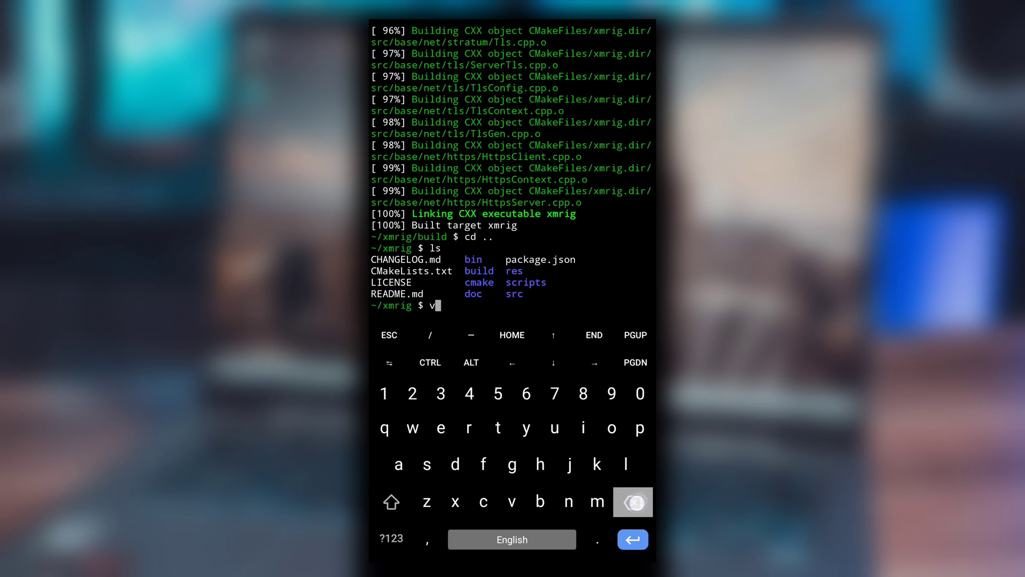
pyautogui.write('d')
pyautogui.press('Return')
pyautogui.write('ls')
pyautogui.press('Return')
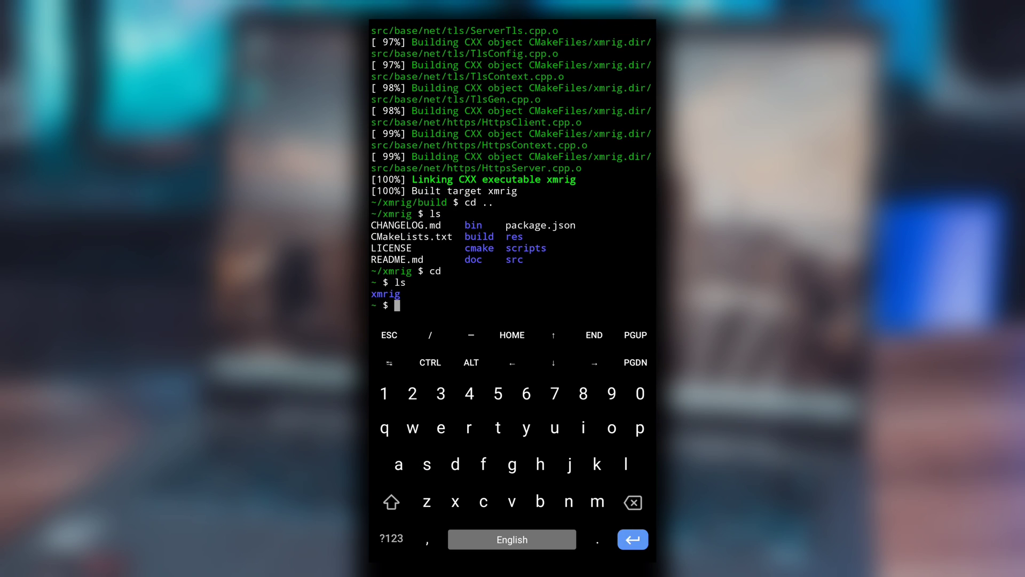
pyautogui.write('cd xm')
pyautogui.write('rmr')
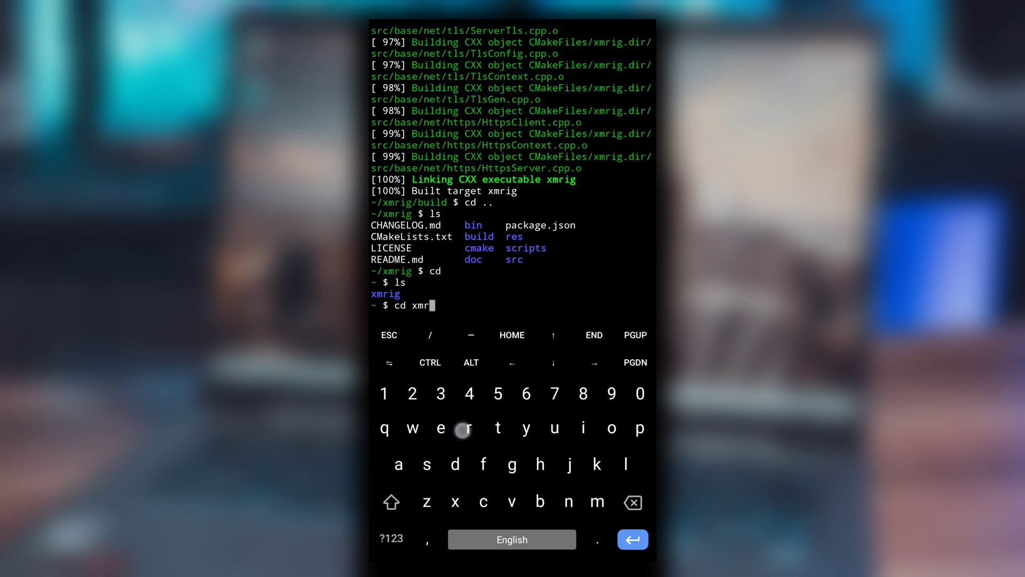
pyautogui.write('ig')
# Step: Enter xmrig/build and list it, showing the built xmrig executable
pyautogui.click(391, 539)
pyautogui.write('/bui')
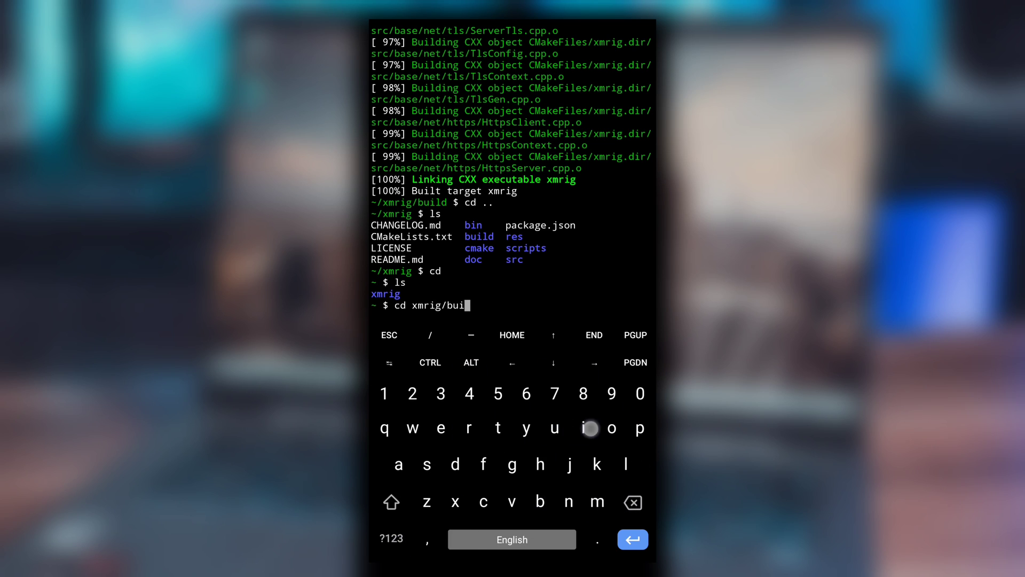
pyautogui.write('ld')
pyautogui.press('Return')
pyautogui.write('ls')
pyautogui.press('Return')
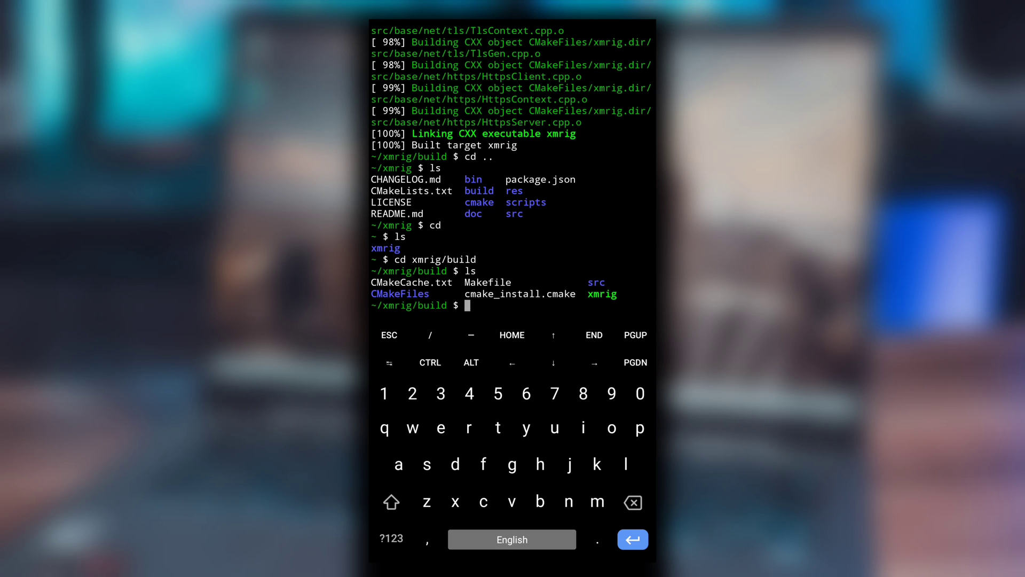
pyautogui.write('./')
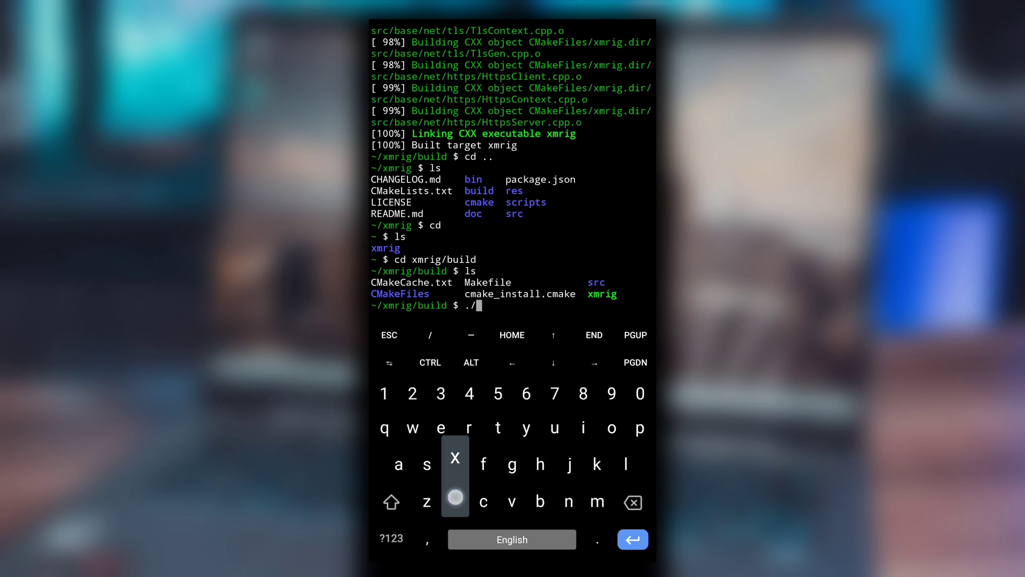
pyautogui.write('xmrig')
# Step: Run ./xmrig (no valid configuration found), then cd home, ls and pwd before leaving for the home screen
pyautogui.press('Return')
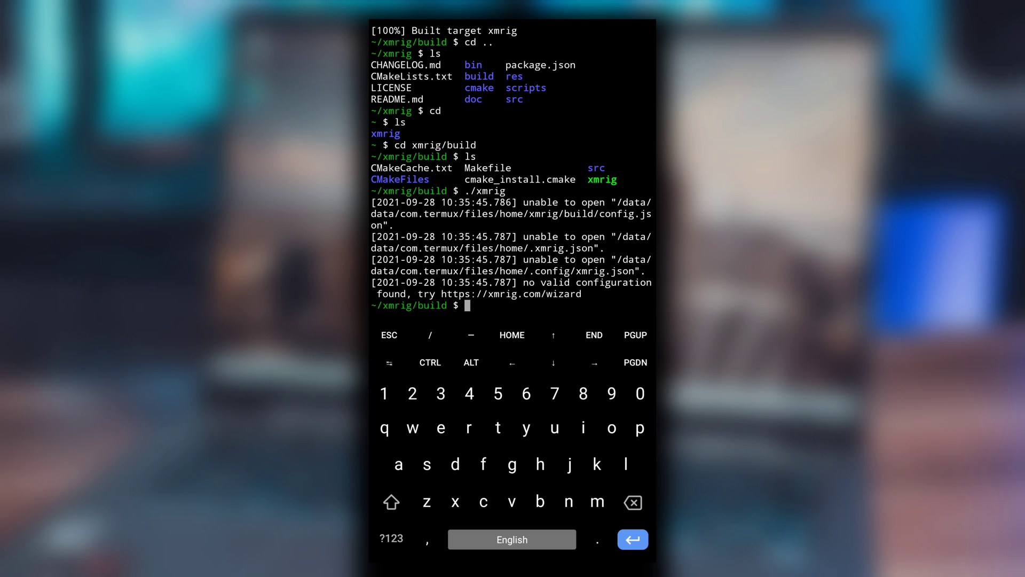
pyautogui.write('cd')
pyautogui.press('Return')
pyautogui.write('ls')
pyautogui.press('Return')
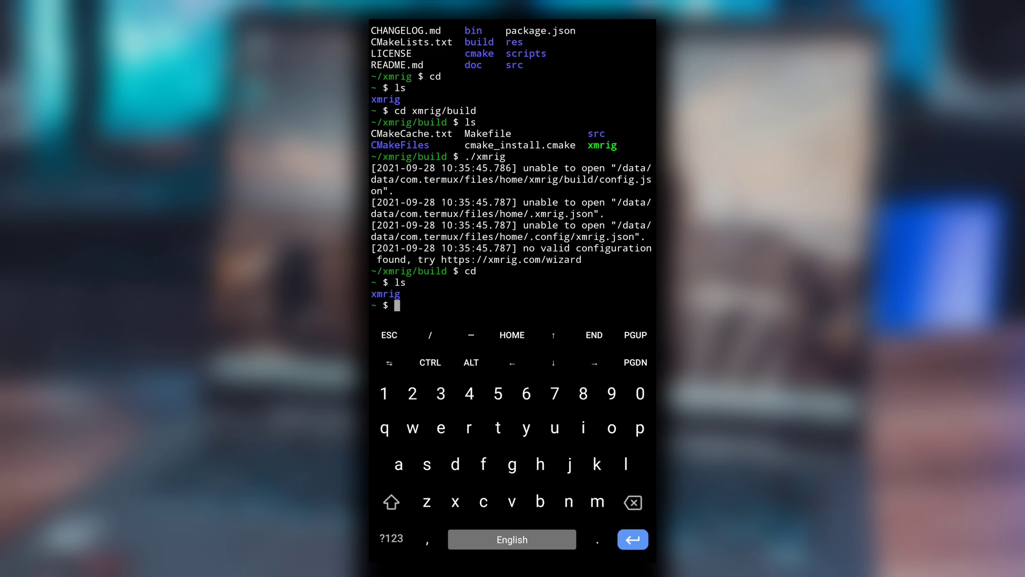
pyautogui.write('pwd')
pyautogui.press('Return')
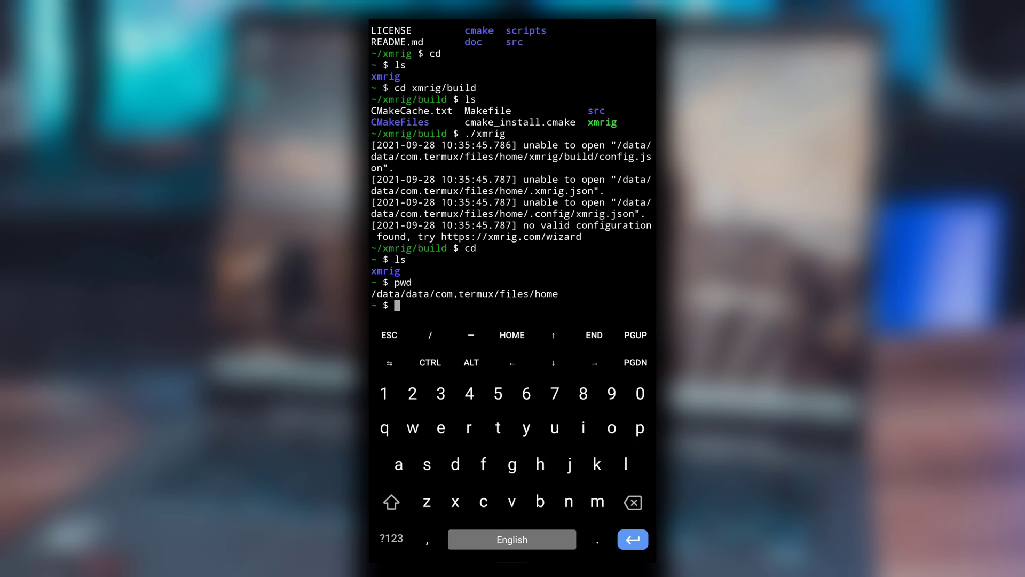
pyautogui.press('super')
# Step: In a new Firefox tab go to xmrig.com and load its Wizard page
pyautogui.click(404, 533)
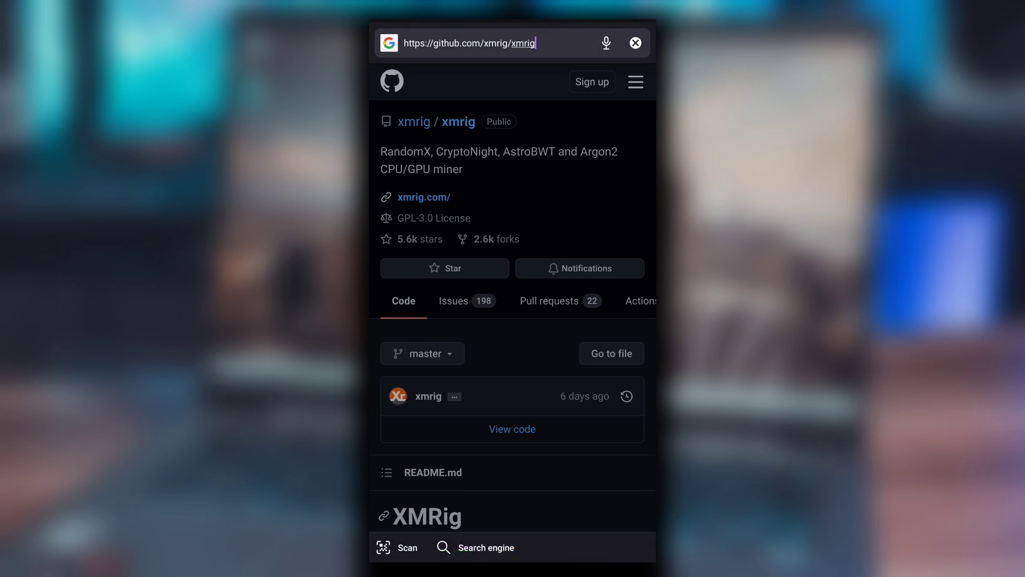
pyautogui.click(531, 196)
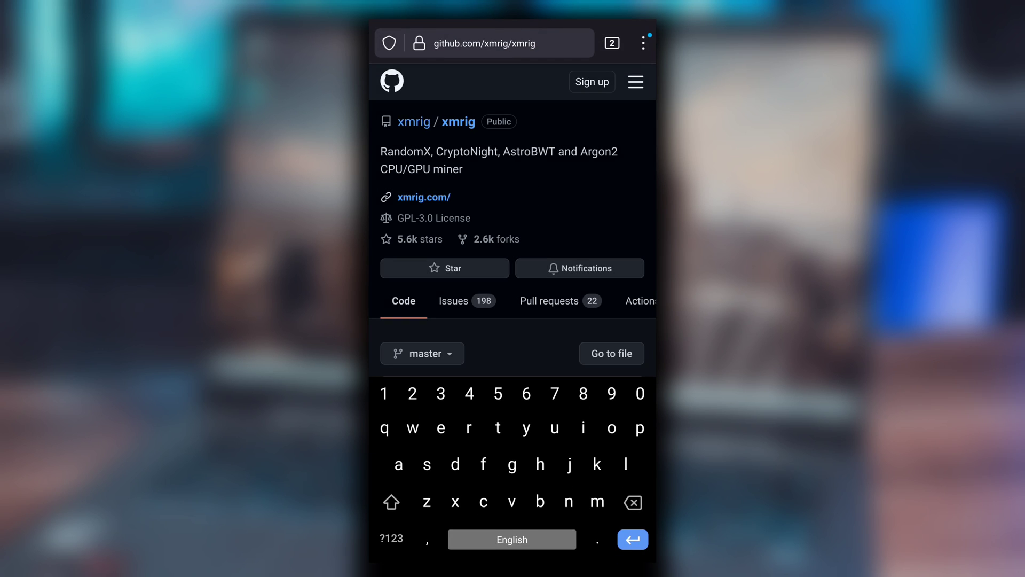
pyautogui.click(612, 44)
pyautogui.click(618, 526)
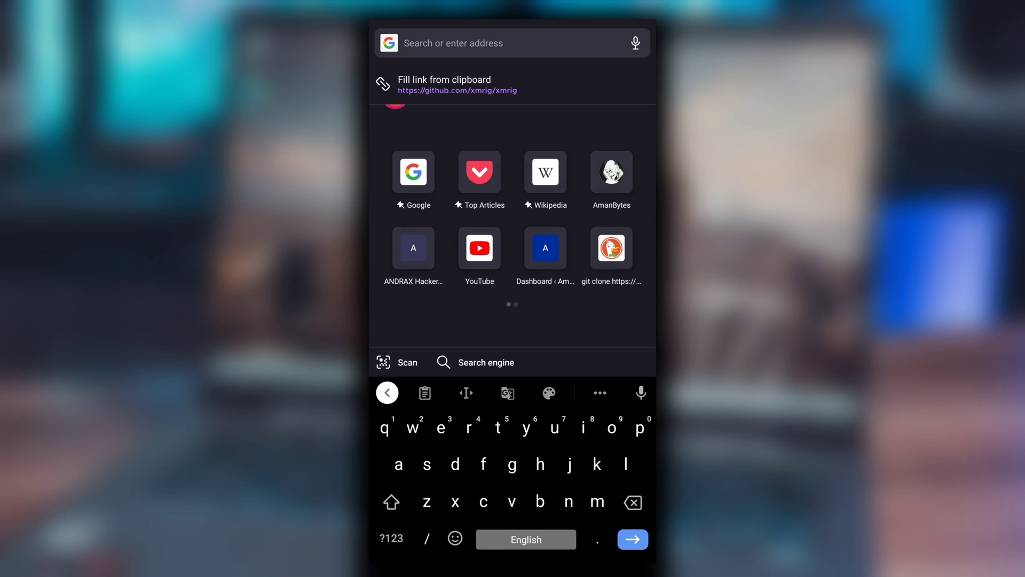
pyautogui.write('xmeig')
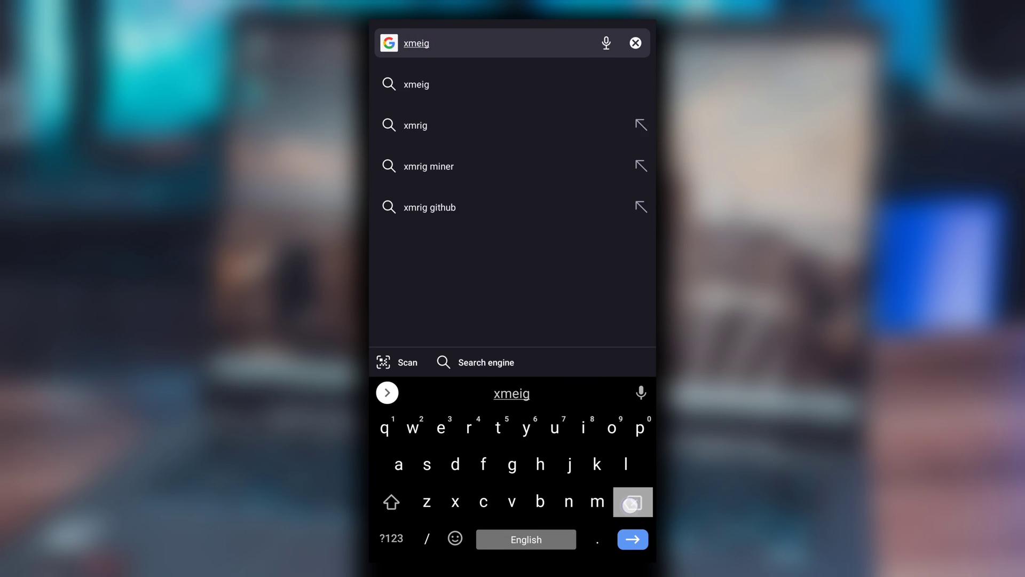
pyautogui.press('BackSpace')
pyautogui.write('rig.com')
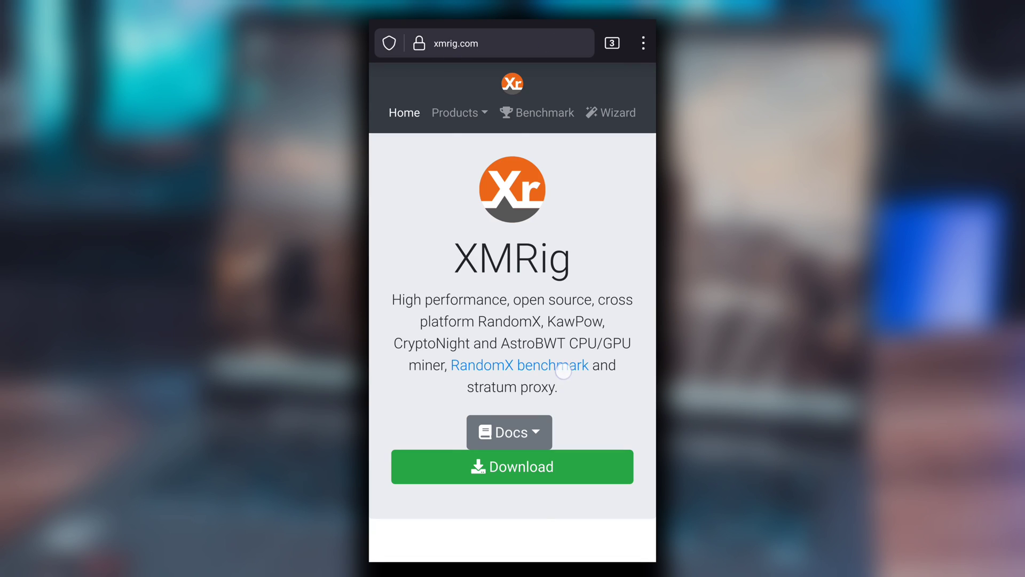
pyautogui.click(611, 115)
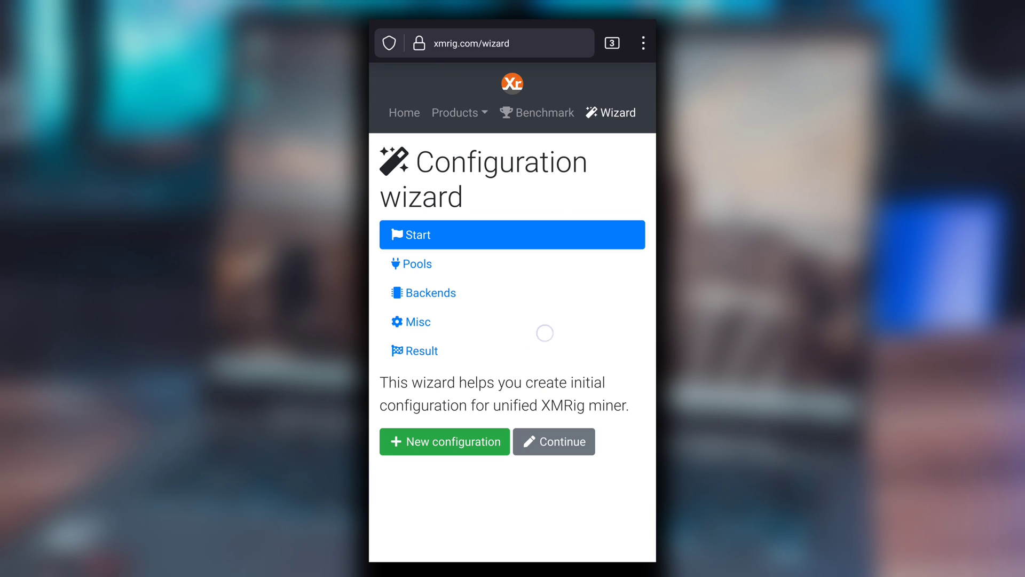
# Step: Start a new configuration and pick gntl.co.uk from the preset pools
pyautogui.click(530, 230)
pyautogui.click(471, 441)
pyautogui.click(435, 396)
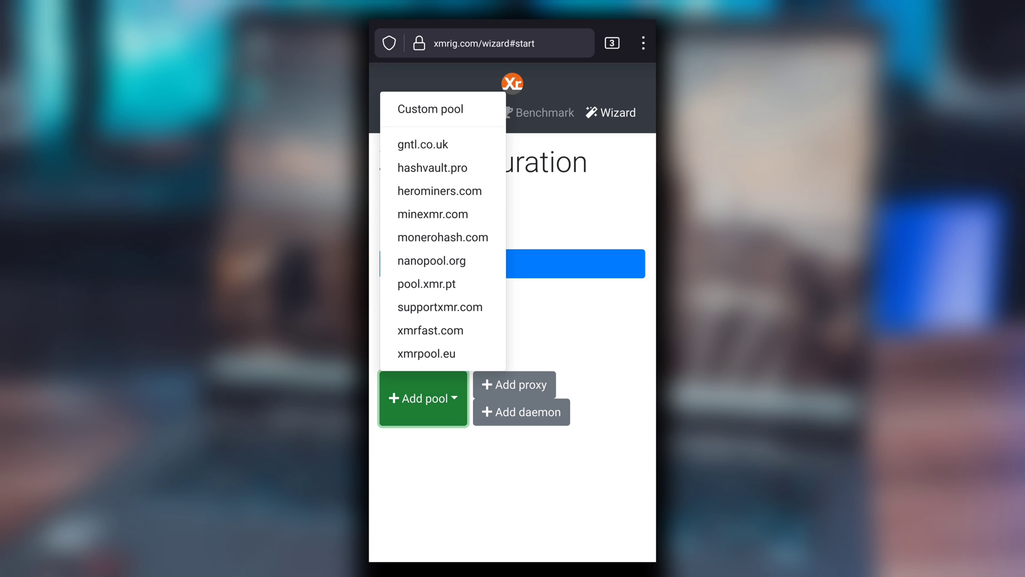
pyautogui.click(423, 144)
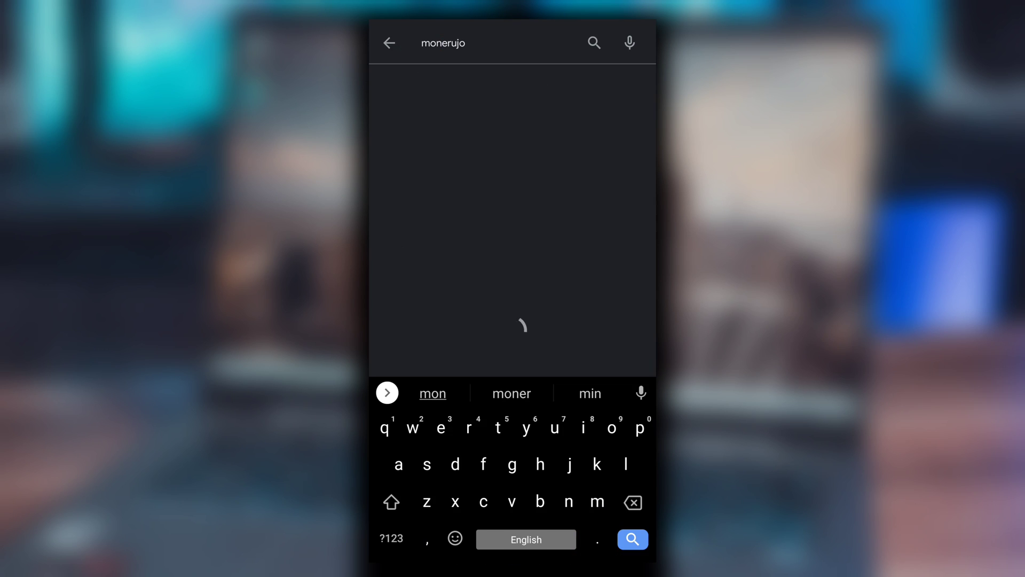
# Step: Paste the Monero wallet address, set worker name Poco F1 and add the pool
pyautogui.click(521, 104)
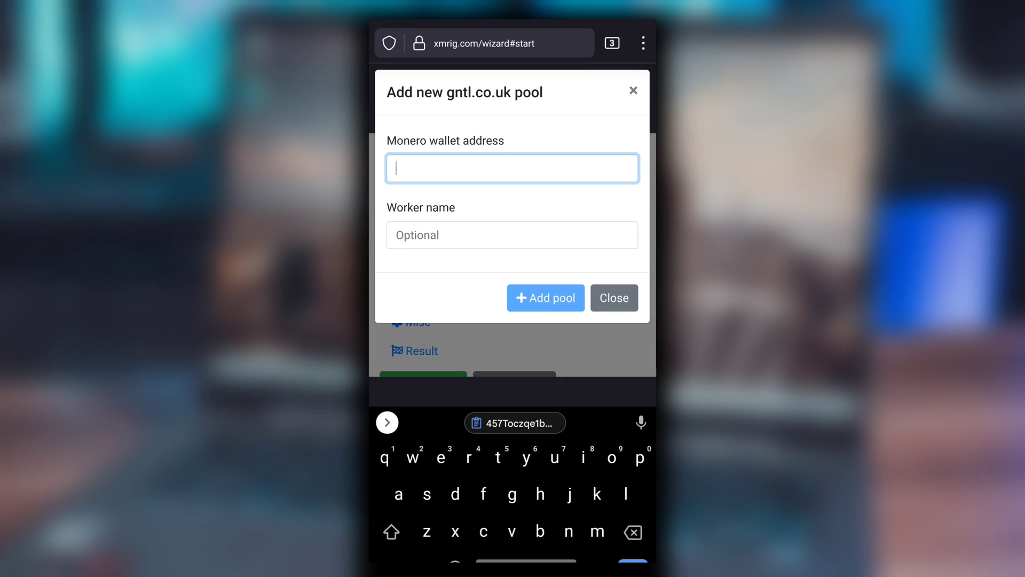
pyautogui.click(529, 394)
pyautogui.press('Tab')
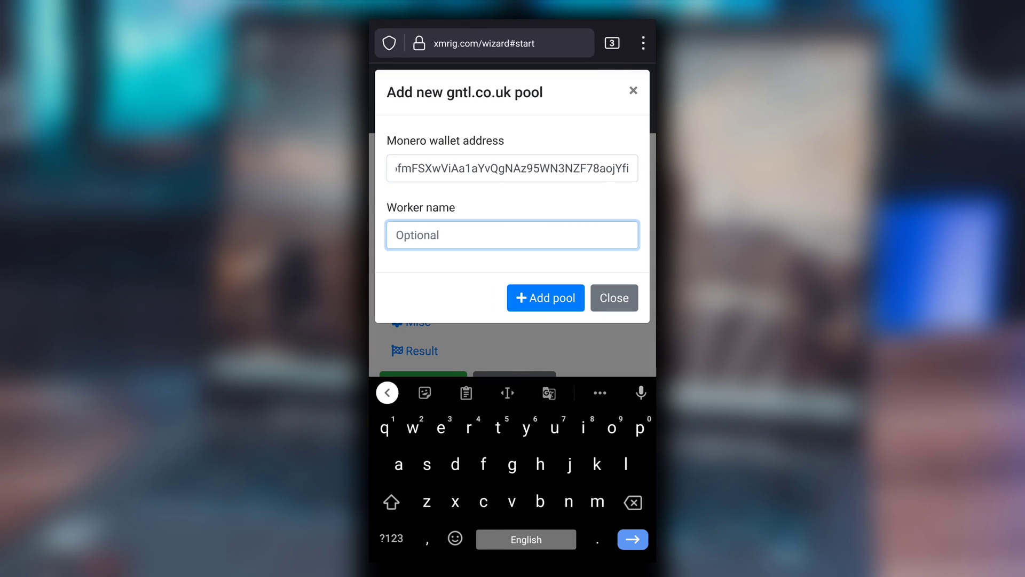
pyautogui.write('Poco ')
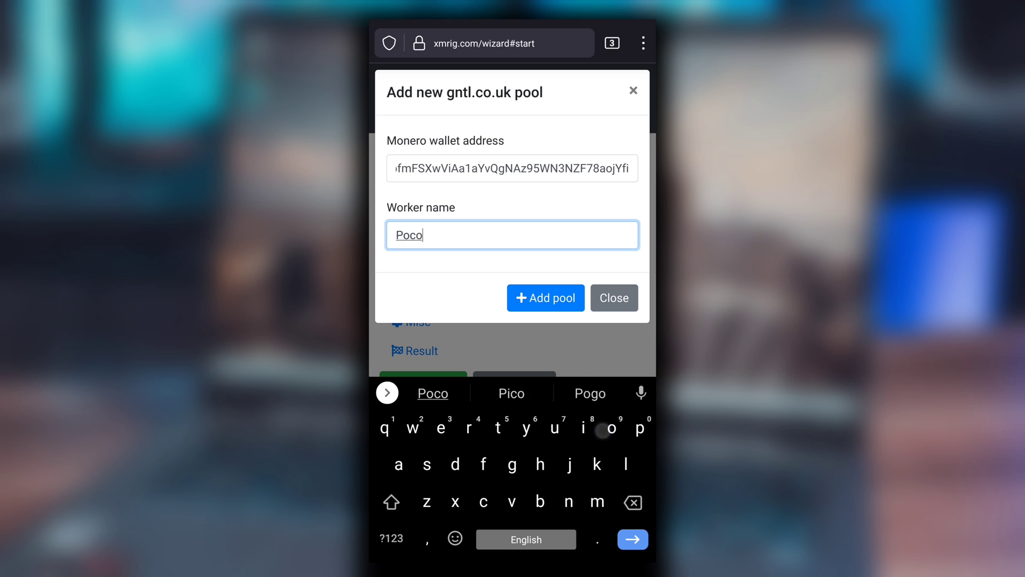
pyautogui.write('F')
pyautogui.click(403, 550)
pyautogui.write('1')
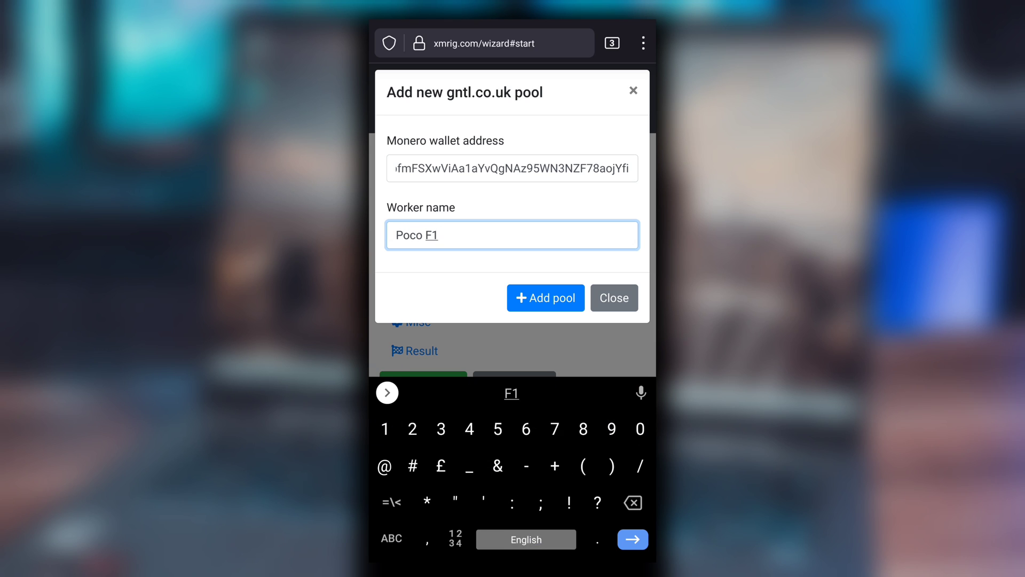
pyautogui.click(546, 297)
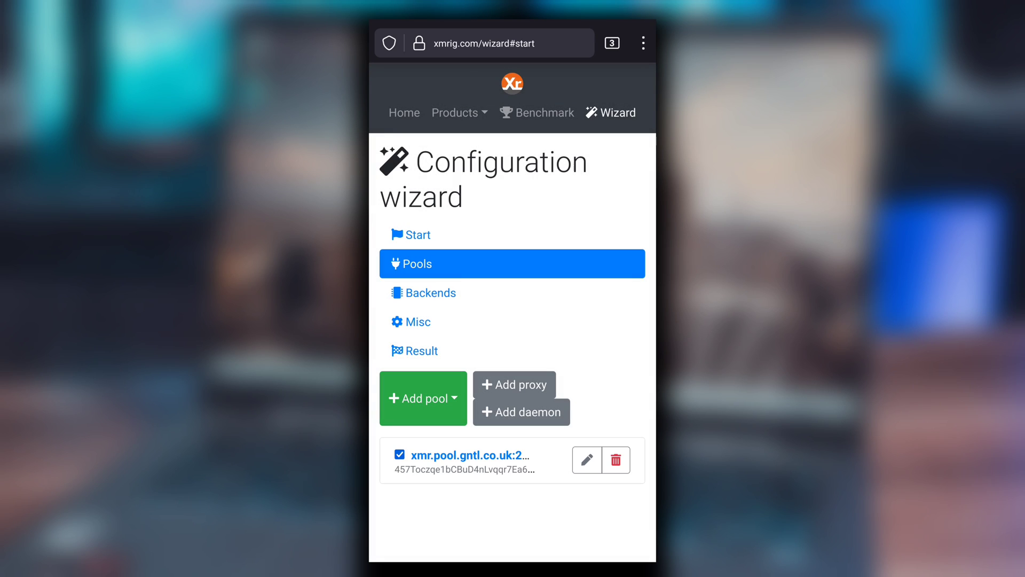
pyautogui.click(611, 363)
# Step: Step through Backends keeping CPU-only mining and reach the Misc step
pyautogui.click(542, 294)
pyautogui.click(600, 284)
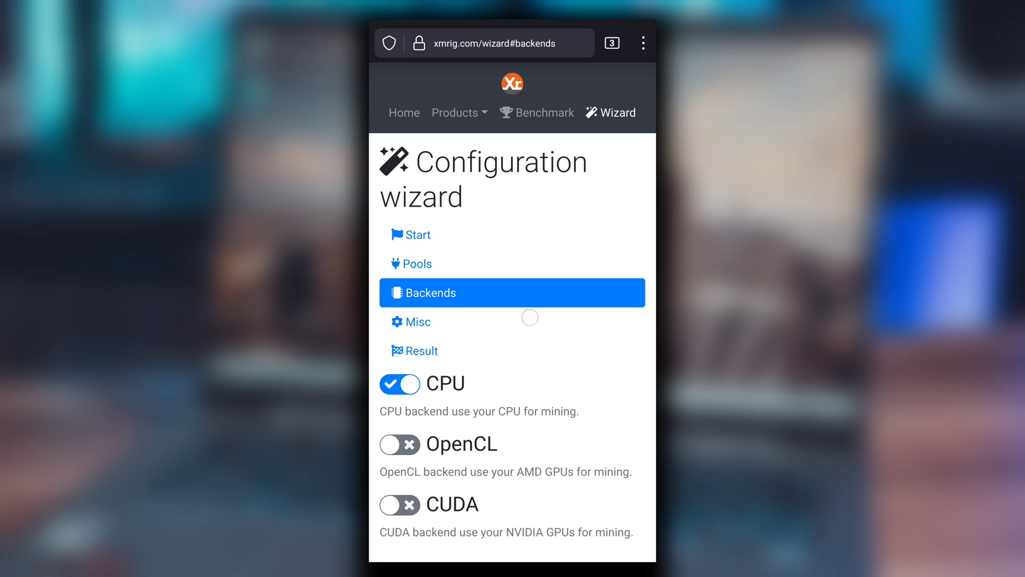
pyautogui.click(529, 317)
pyautogui.click(575, 311)
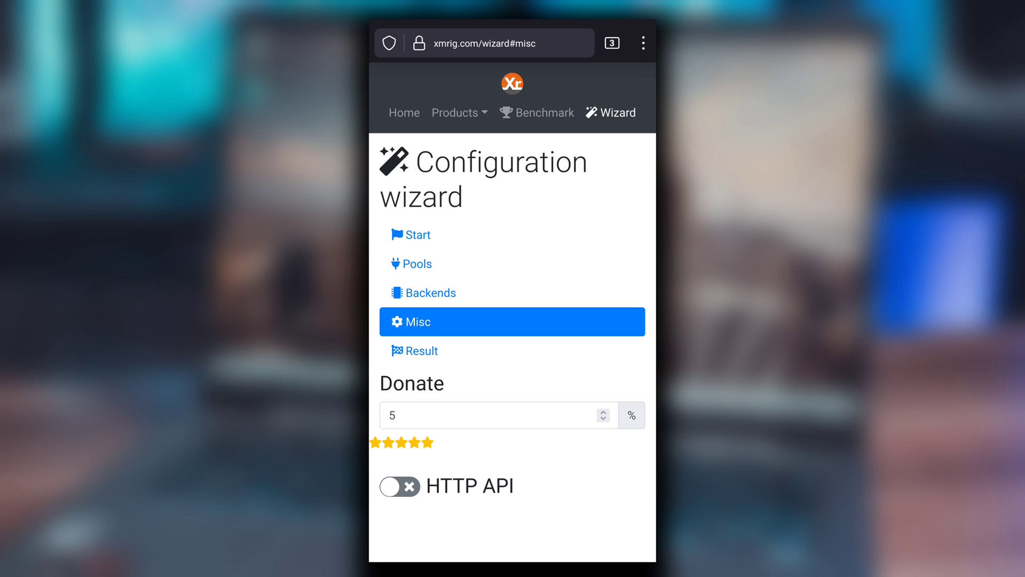
# Step: Lower the Donate field from 5 to 1 and finish editing
pyautogui.click(396, 415)
pyautogui.press('BackSpace')
pyautogui.write('1')
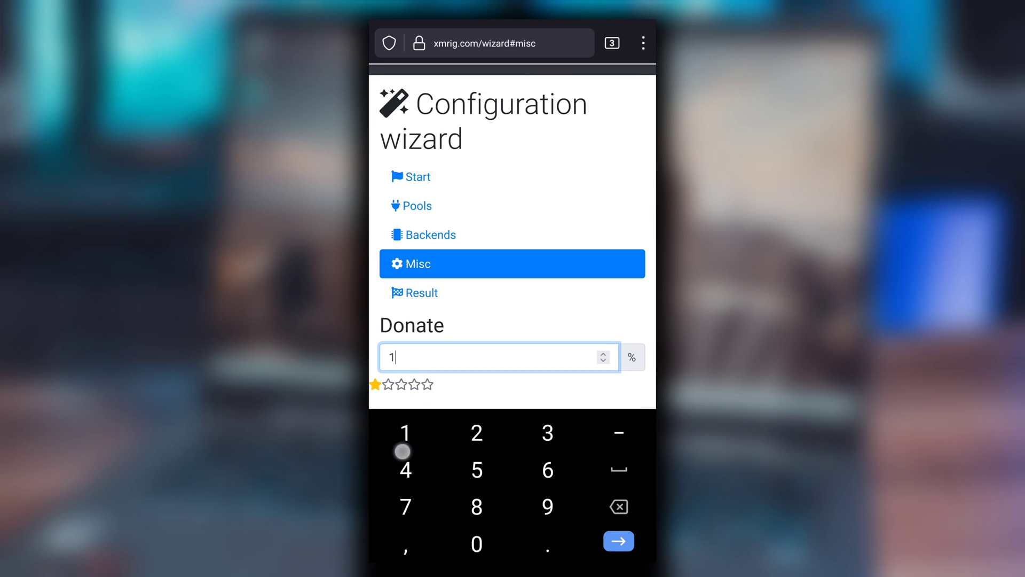
pyautogui.write('4')
pyautogui.press('BackSpace')
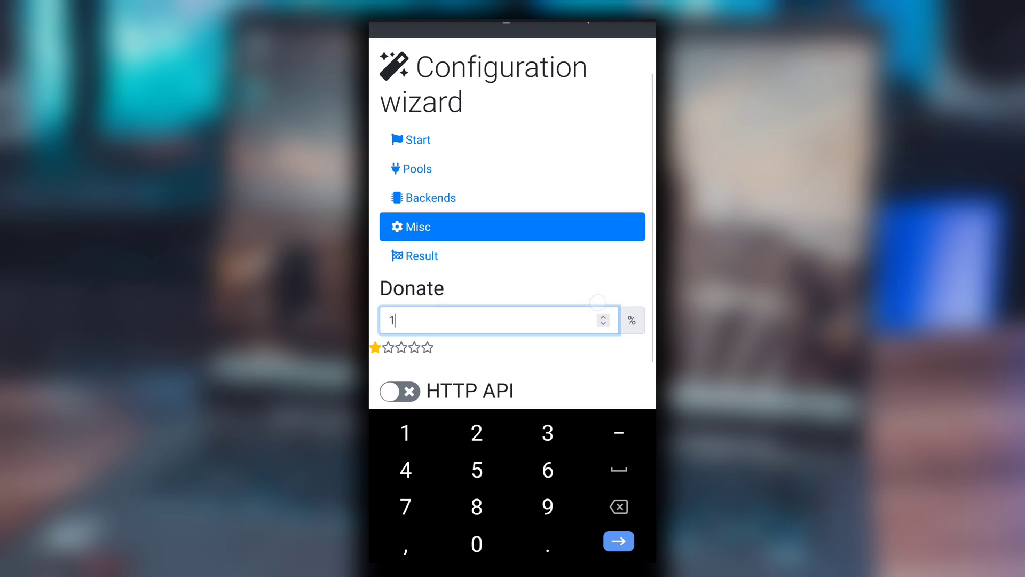
pyautogui.click(392, 321)
pyautogui.write('2')
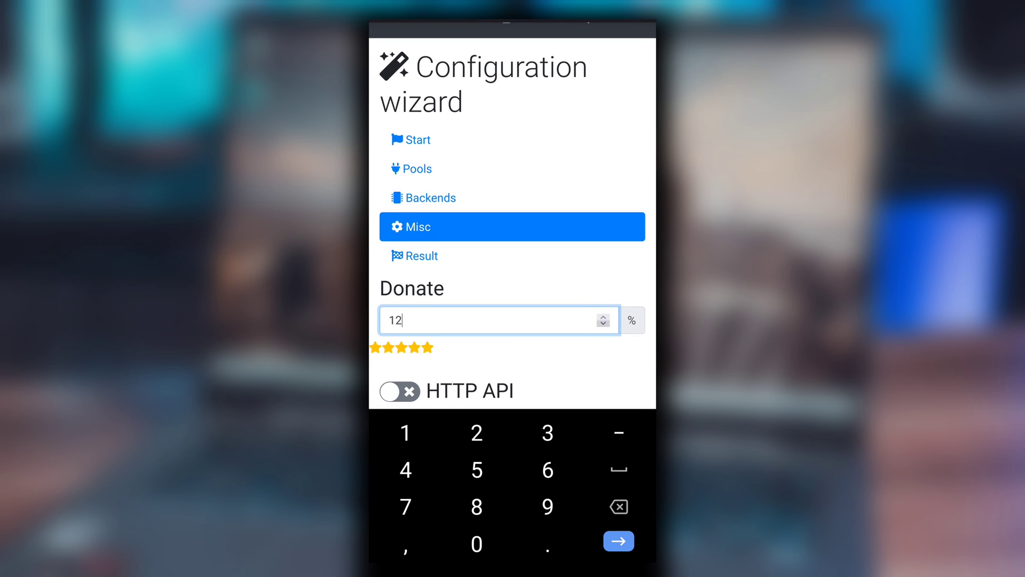
pyautogui.press('BackSpace')
pyautogui.write('2')
pyautogui.press('BackSpace')
pyautogui.click(394, 321)
pyautogui.click(585, 365)
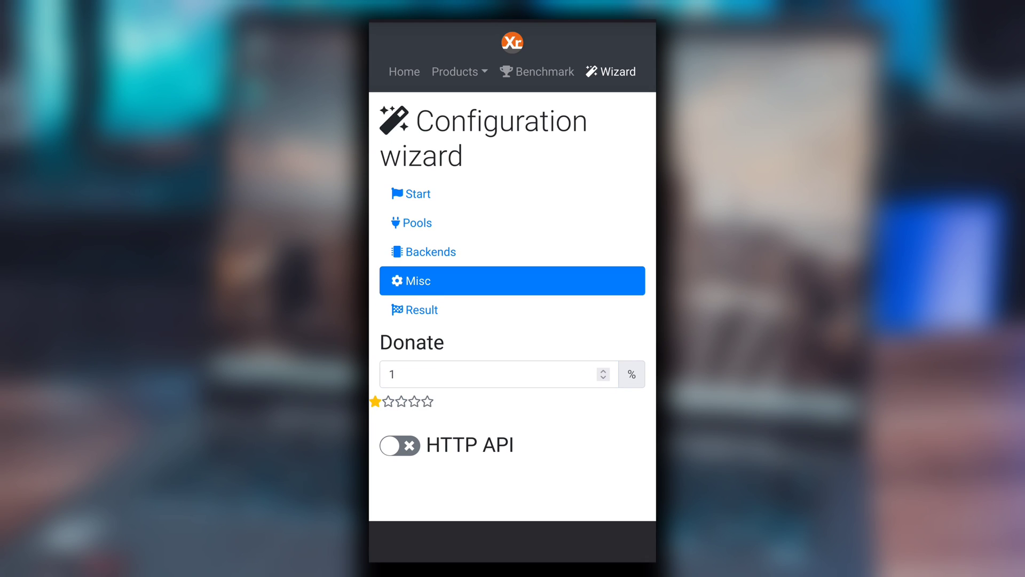
# Step: Reveal the generated config, select the whole JSON from opening to closing brace, and copy it
pyautogui.click(518, 359)
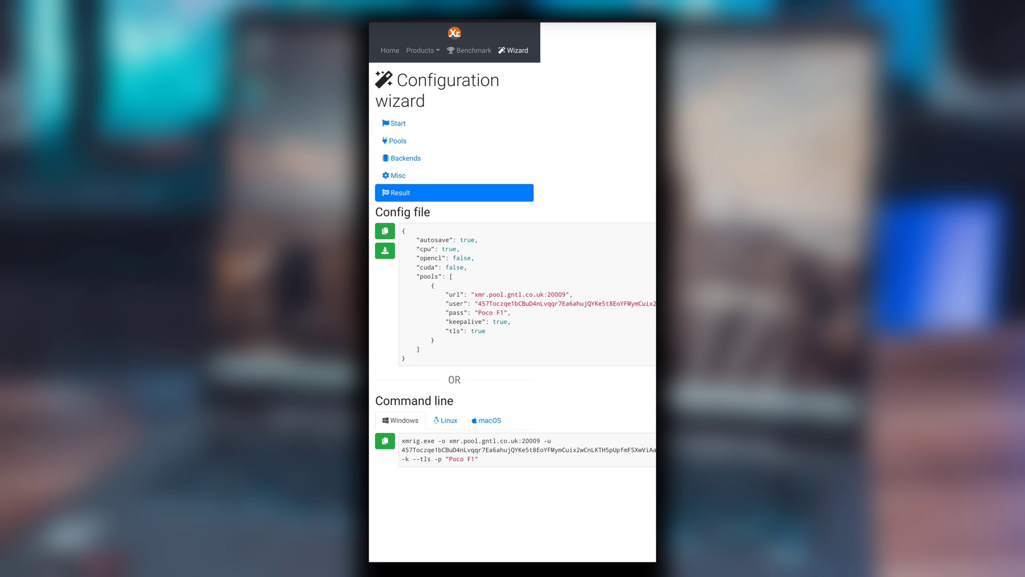
pyautogui.click(451, 257)
pyautogui.moveTo(446, 270); pyautogui.dragTo(395, 246)
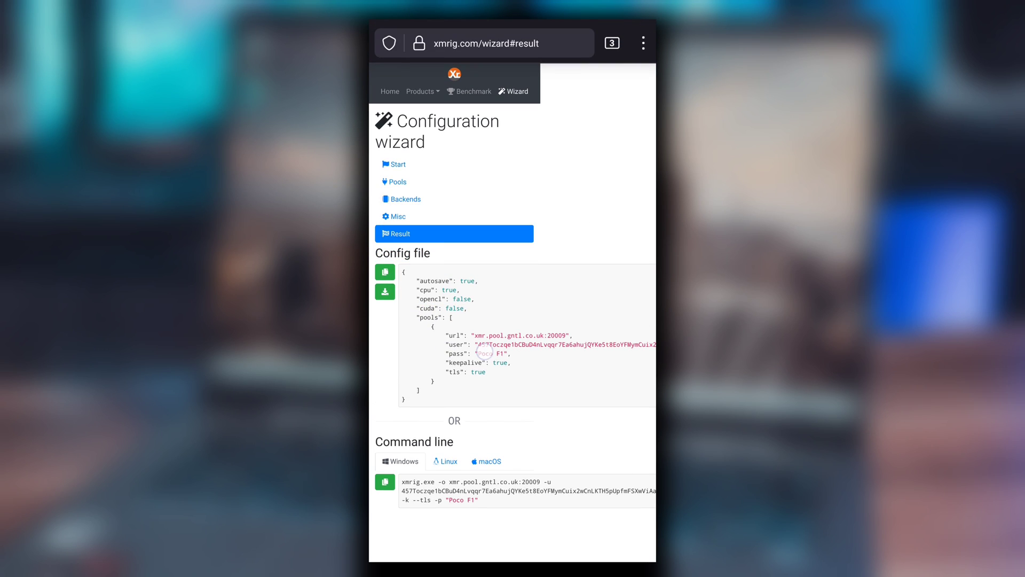
pyautogui.click(485, 354)
pyautogui.moveTo(471, 364); pyautogui.dragTo(388, 287)
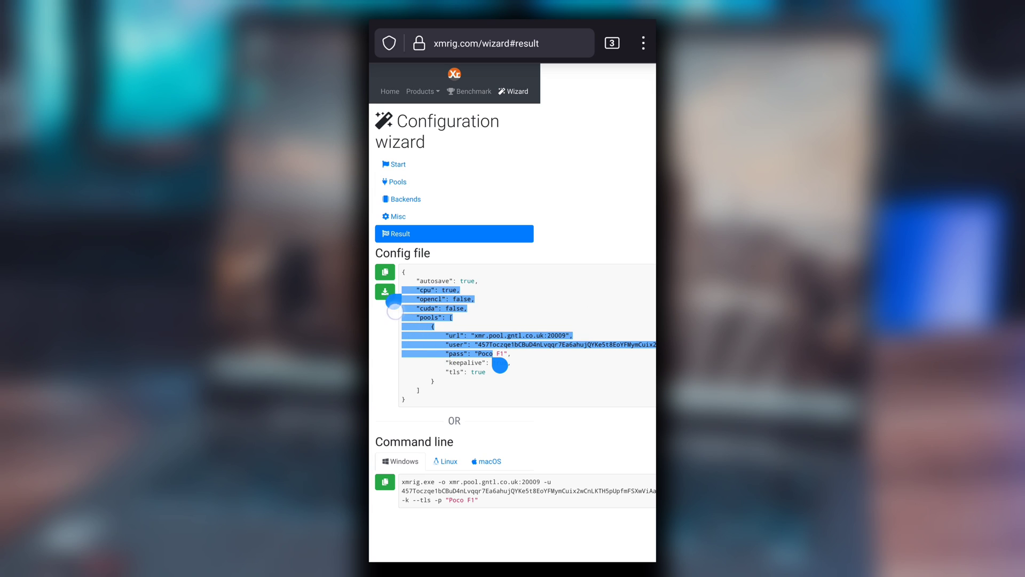
pyautogui.moveTo(500, 365); pyautogui.dragTo(412, 410)
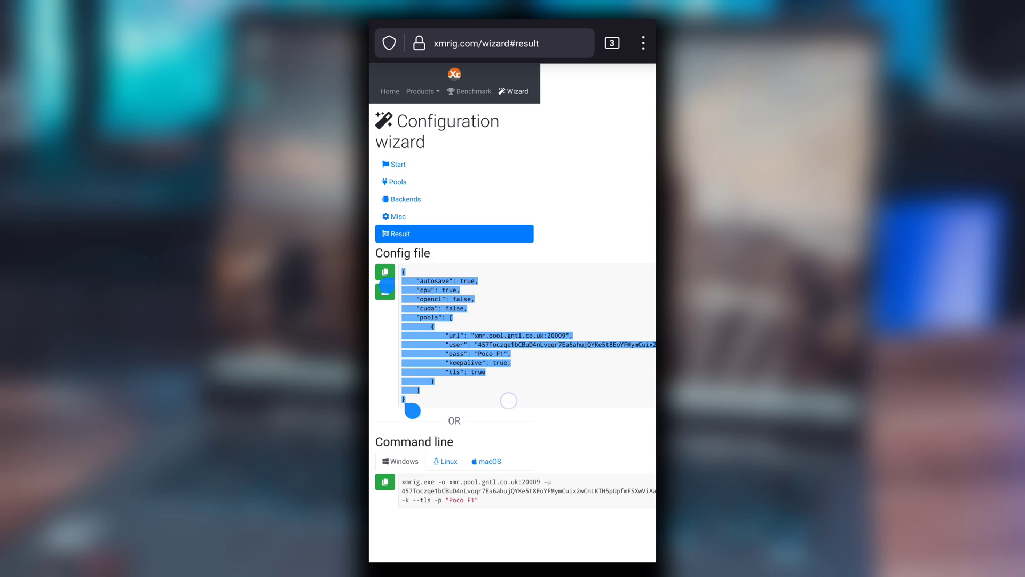
pyautogui.click(443, 244)
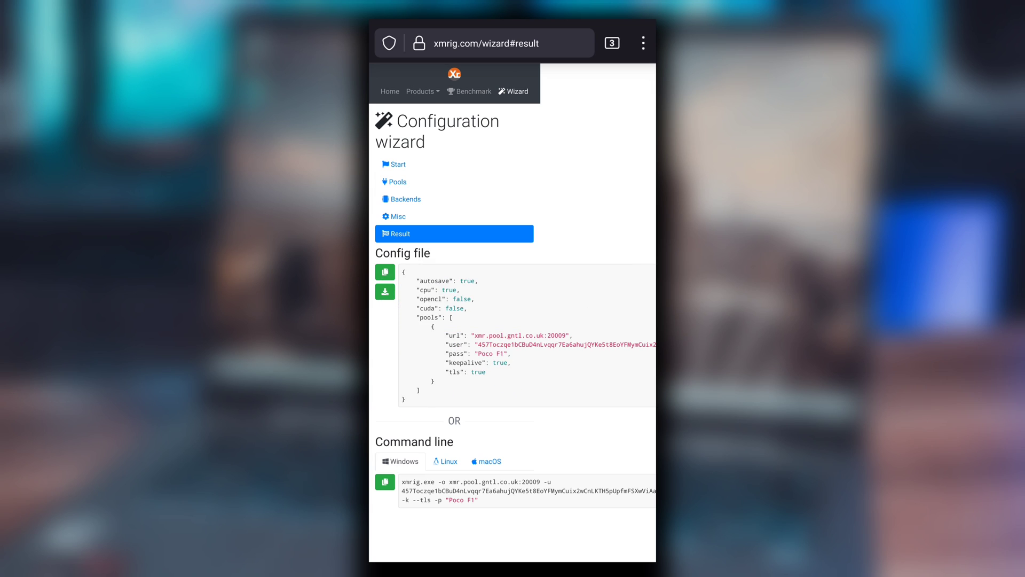
# Step: Bring up the phone's recent apps overview
pyautogui.click(513, 527)
pyautogui.moveTo(587, 481); pyautogui.dragTo(608, 354)
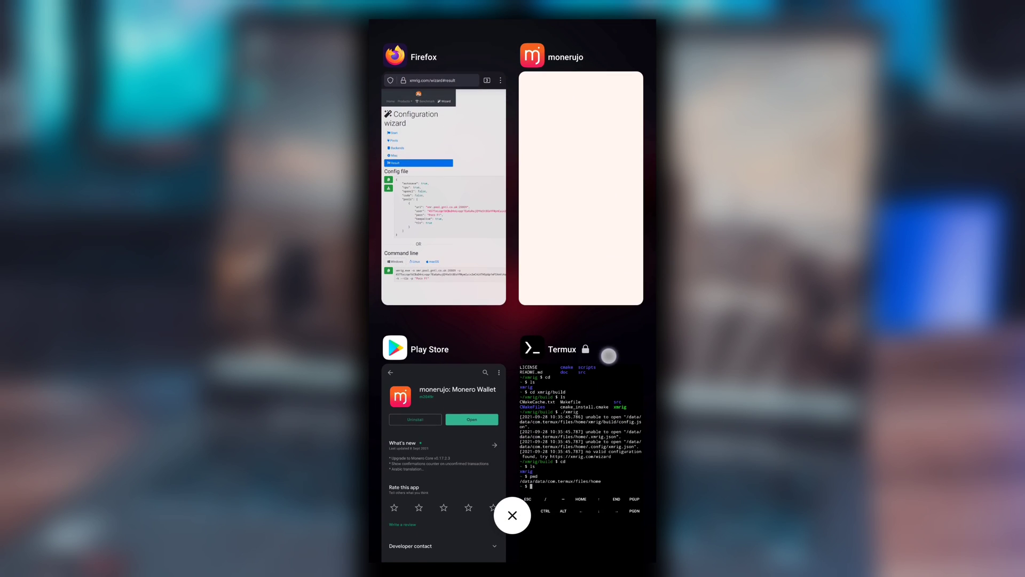
# Step: Switch to Termux, open .xmrig.json in nano and paste the copied config into it
pyautogui.click(579, 449)
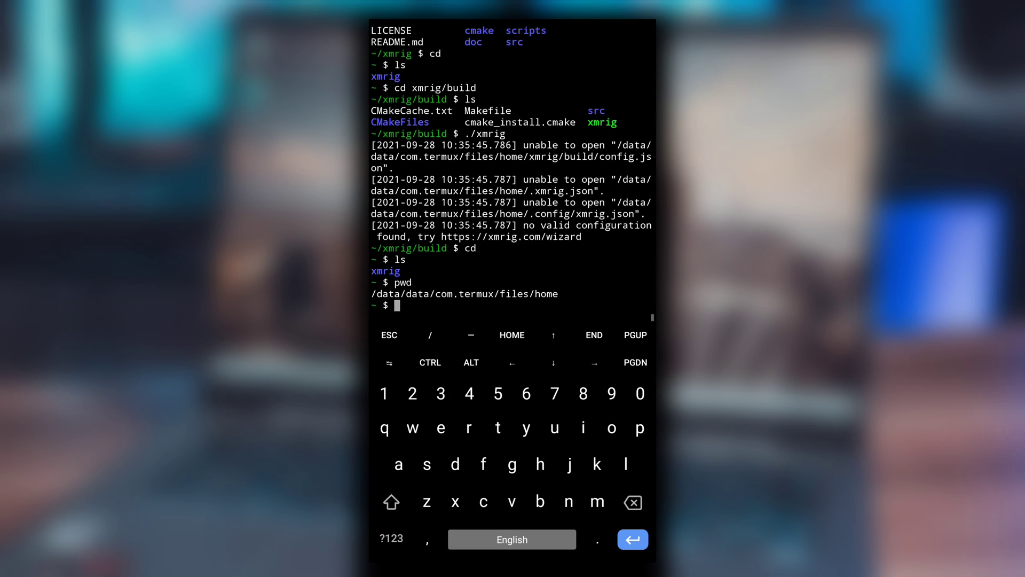
pyautogui.write('nano')
pyautogui.moveTo(550, 201); pyautogui.dragTo(613, 205)
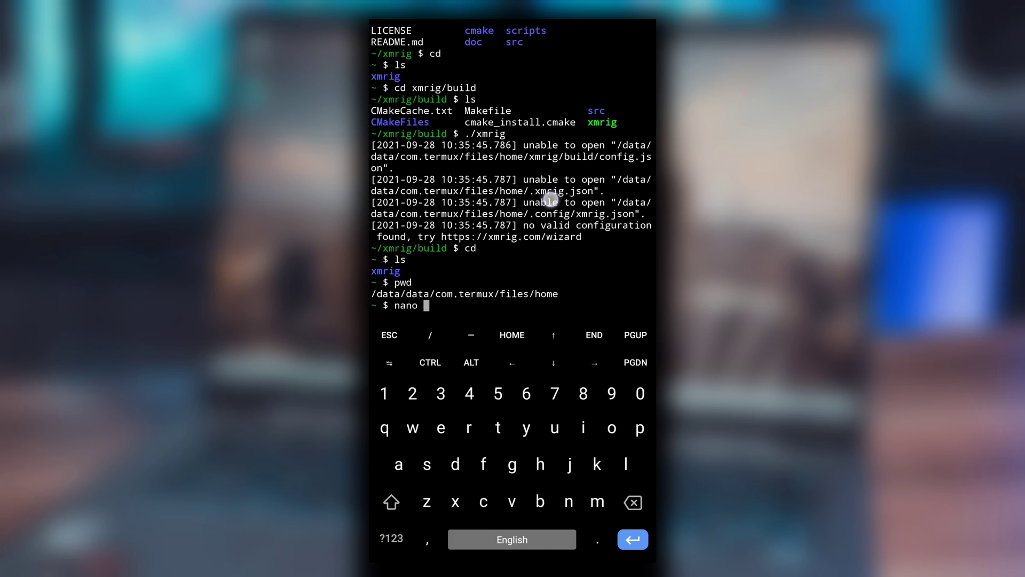
pyautogui.write('.x')
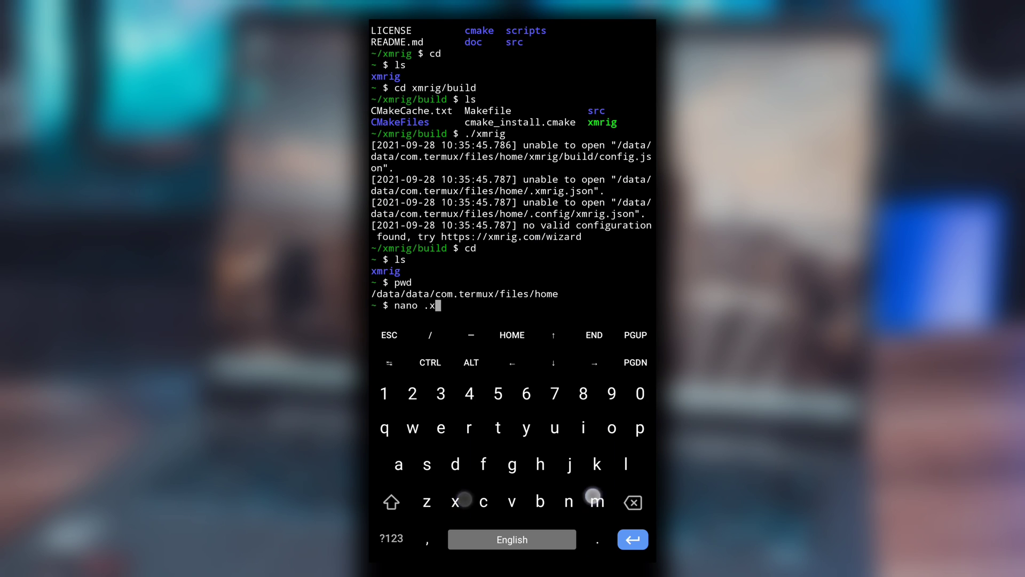
pyautogui.write('mrig')
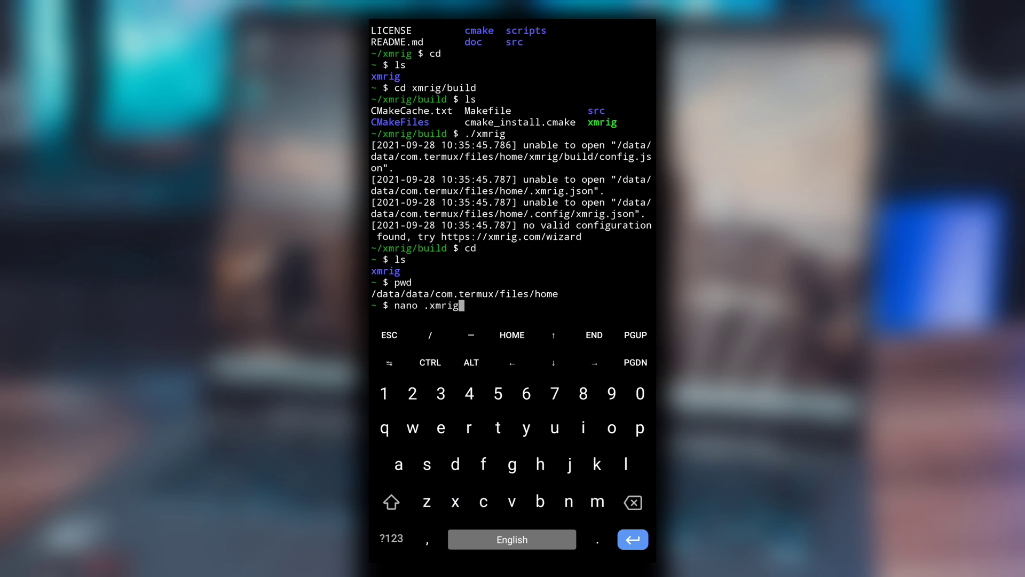
pyautogui.write('.json')
pyautogui.press('Return')
pyautogui.click(543, 211)
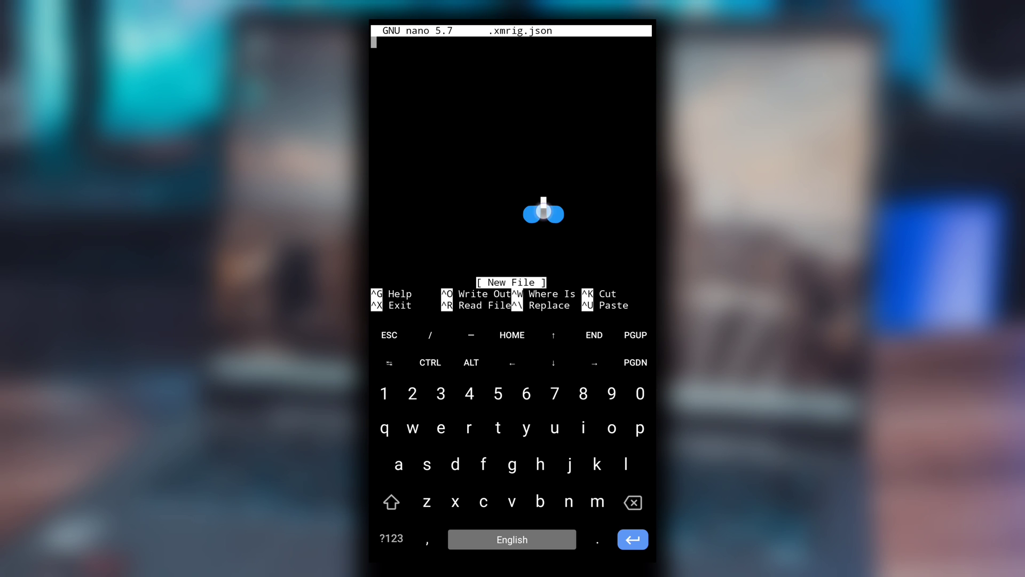
pyautogui.click(537, 177)
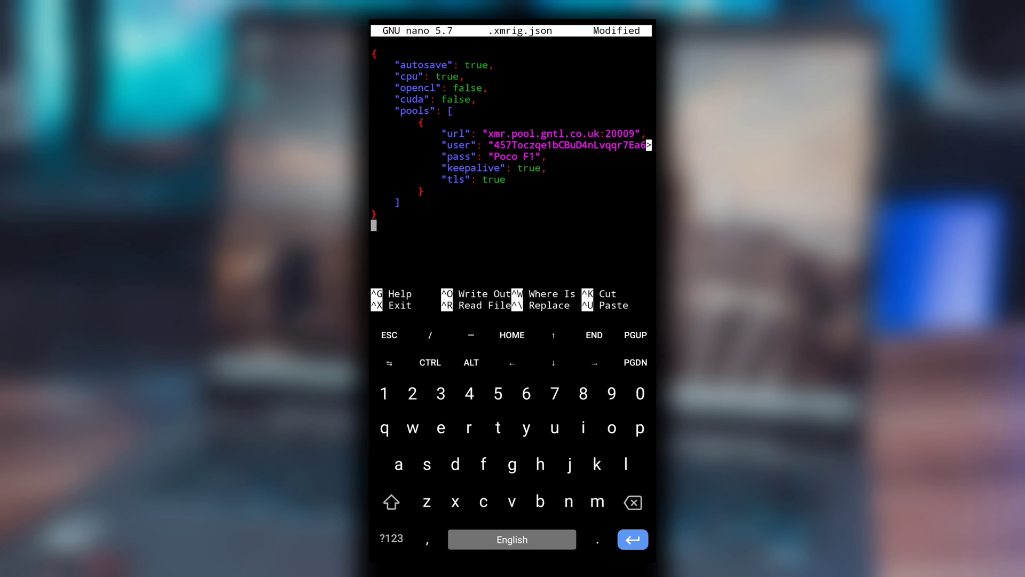
# Step: Save the file as .xmrig.json and exit nano back to the shell
pyautogui.hotkey('ctrl', 'o')
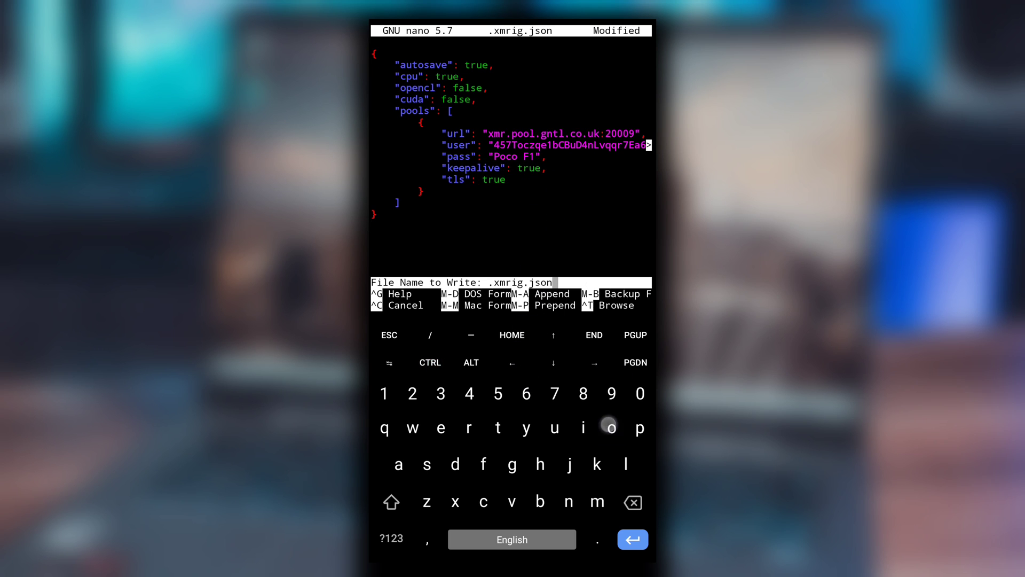
pyautogui.press('Return')
pyautogui.hotkey('ctrl', 'x')
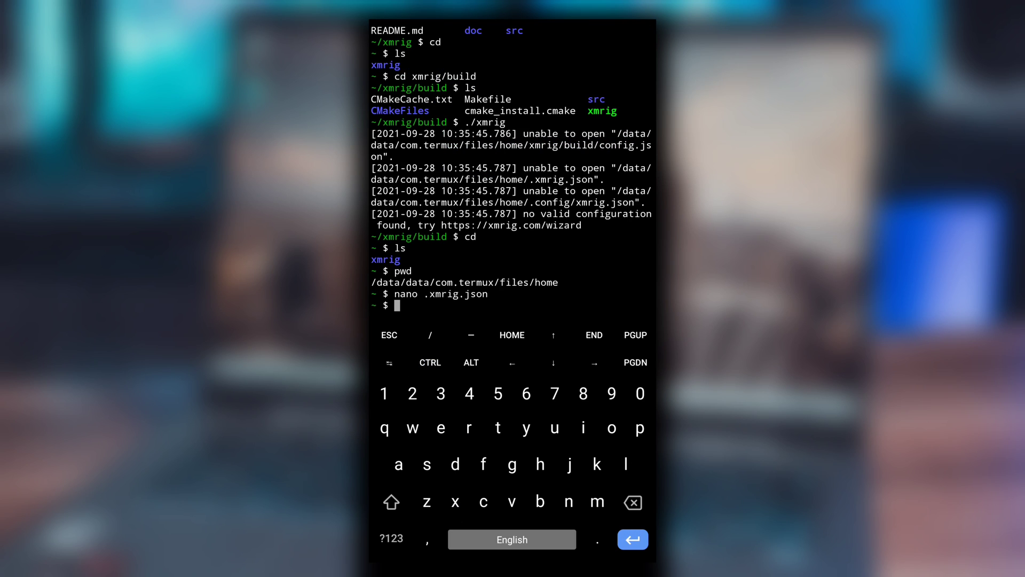
pyautogui.write('cd')
# Step: From command history, move into xmrig/build and list its contents
pyautogui.press('BackSpace')
pyautogui.press('BackSpace')
pyautogui.press('Up')
pyautogui.press('Up')
pyautogui.press('Up')
pyautogui.press('Up')
pyautogui.press('Up')
pyautogui.press('Up')
pyautogui.press('Up')
pyautogui.press('Return')
pyautogui.write('ls')
pyautogui.press('Return')
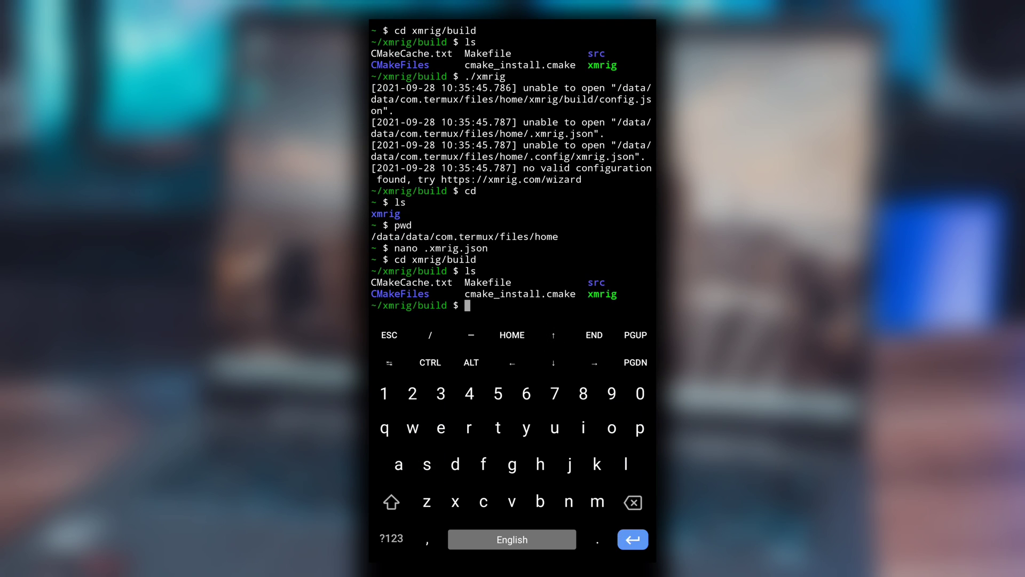
# Step: Launch ./xmrig, watch the mining log with the keyboard hidden, then go Home
pyautogui.click(392, 539)
pyautogui.write('.')
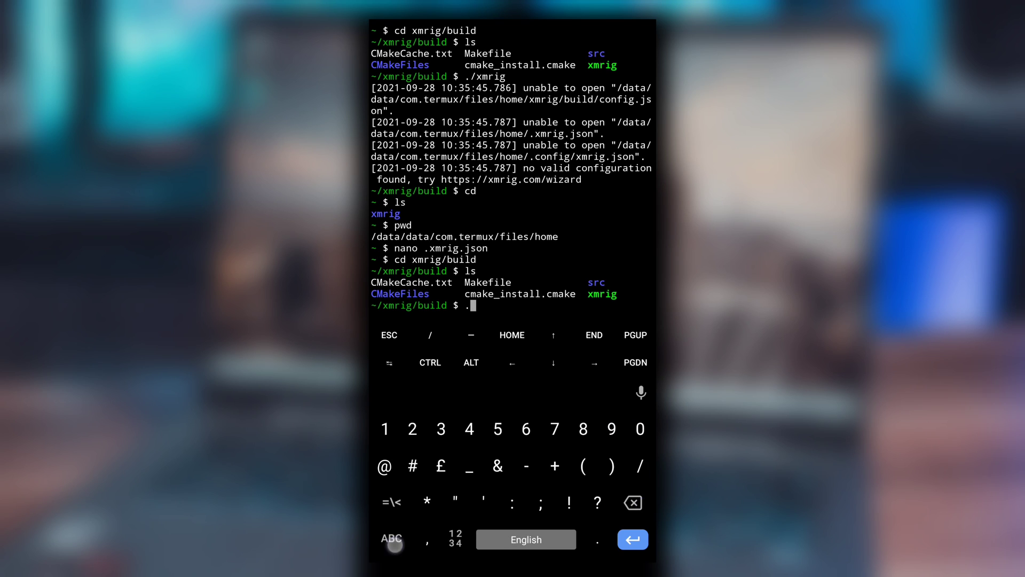
pyautogui.write('/xmrig')
pyautogui.press('Return')
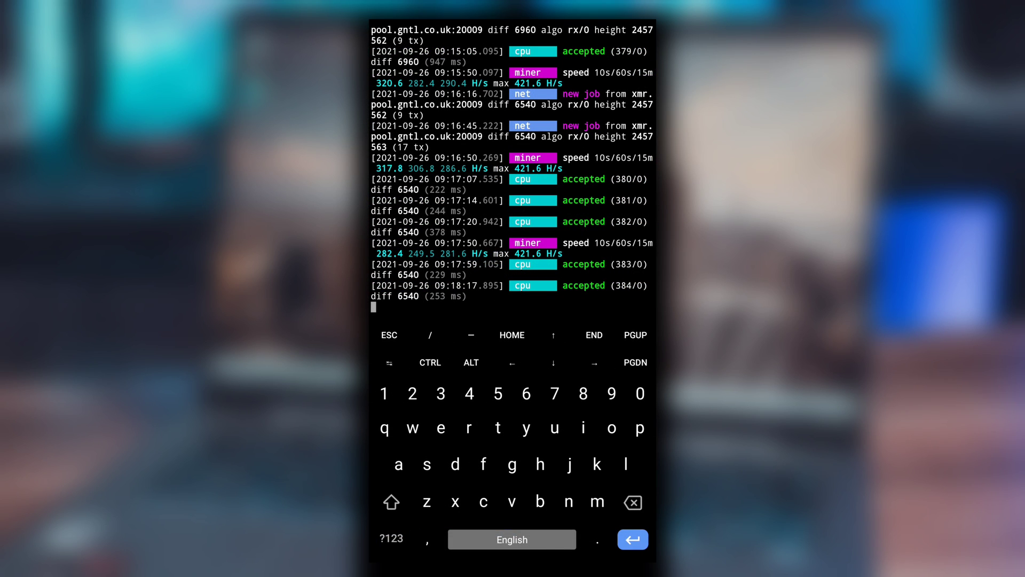
pyautogui.press('Escape')
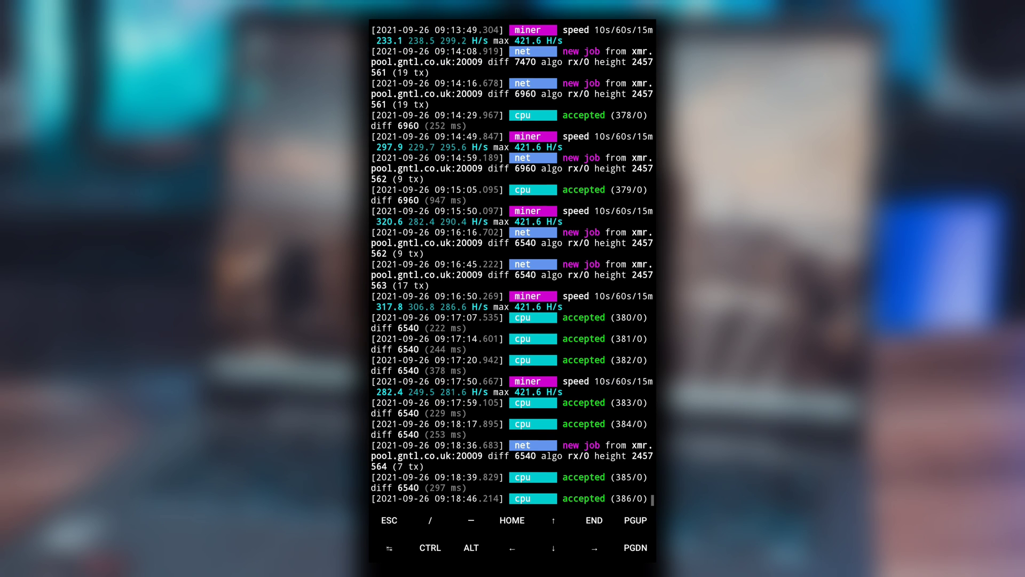
pyautogui.press('super')
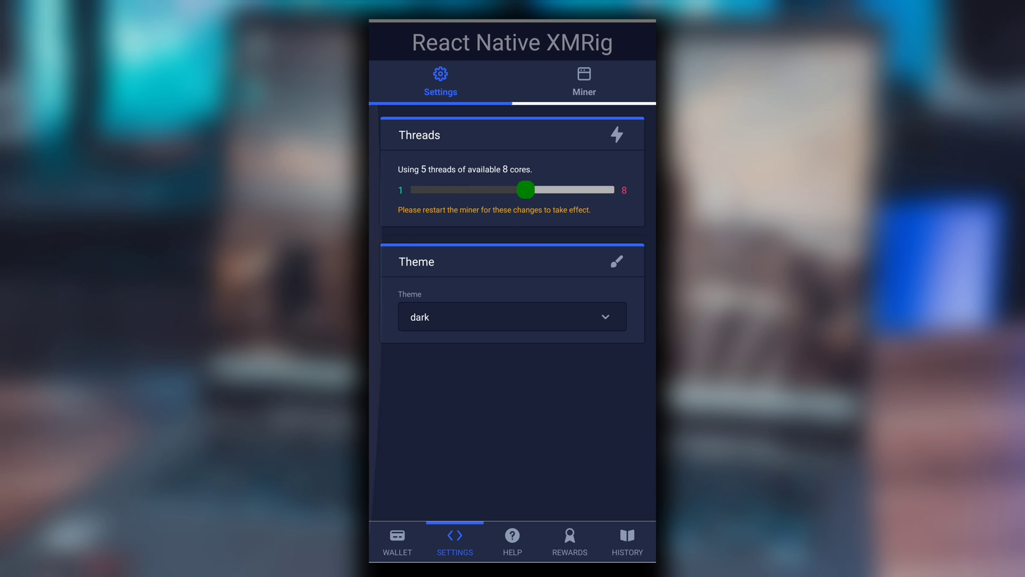
# Step: Raise the thread count to 6 and start the miner from the statistics view
pyautogui.moveTo(526, 190); pyautogui.dragTo(552, 190)
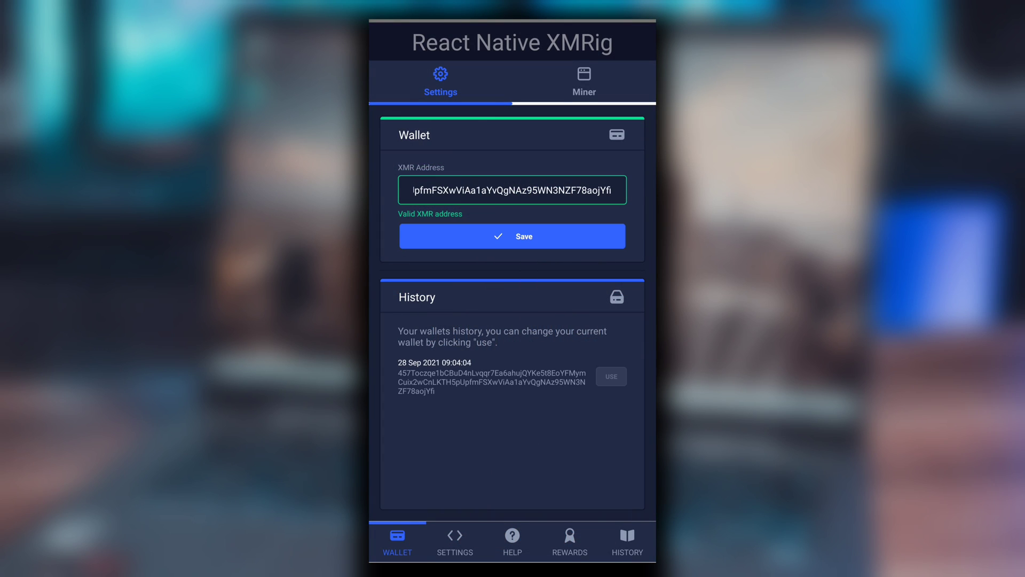
pyautogui.click(604, 80)
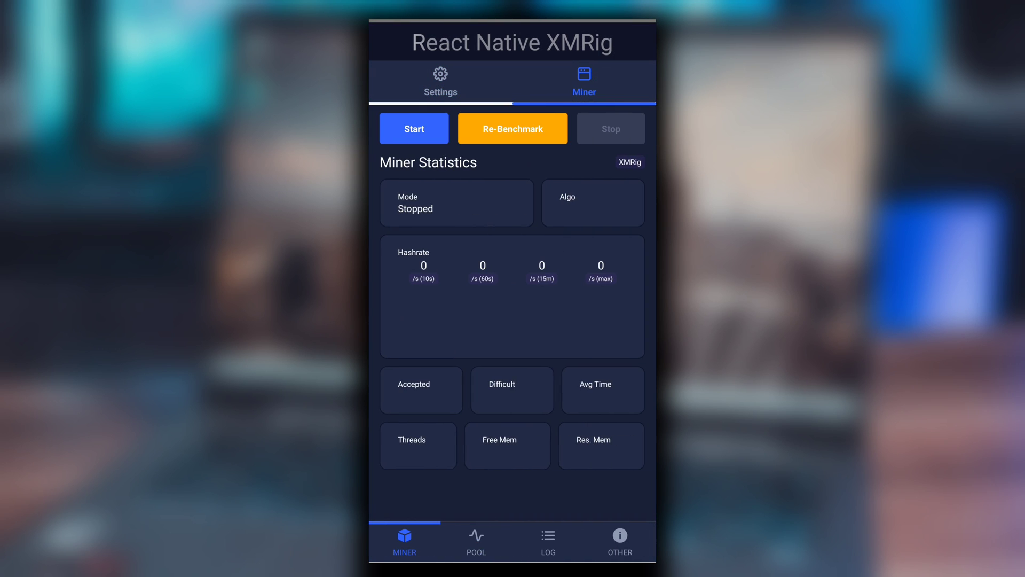
pyautogui.click(414, 128)
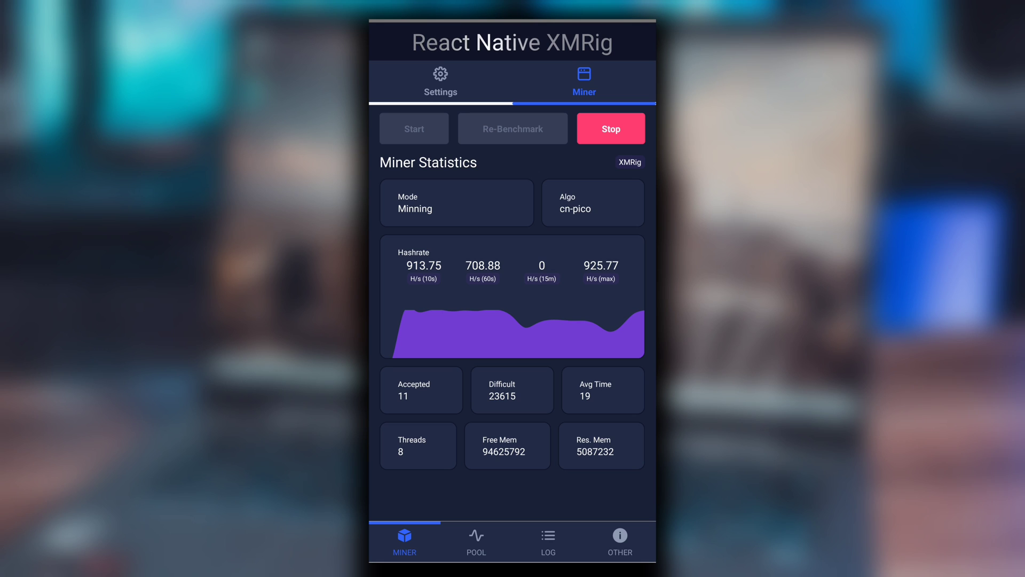
# Step: Return to Settings and review the dev-fee rewards checkpoints
pyautogui.click(442, 80)
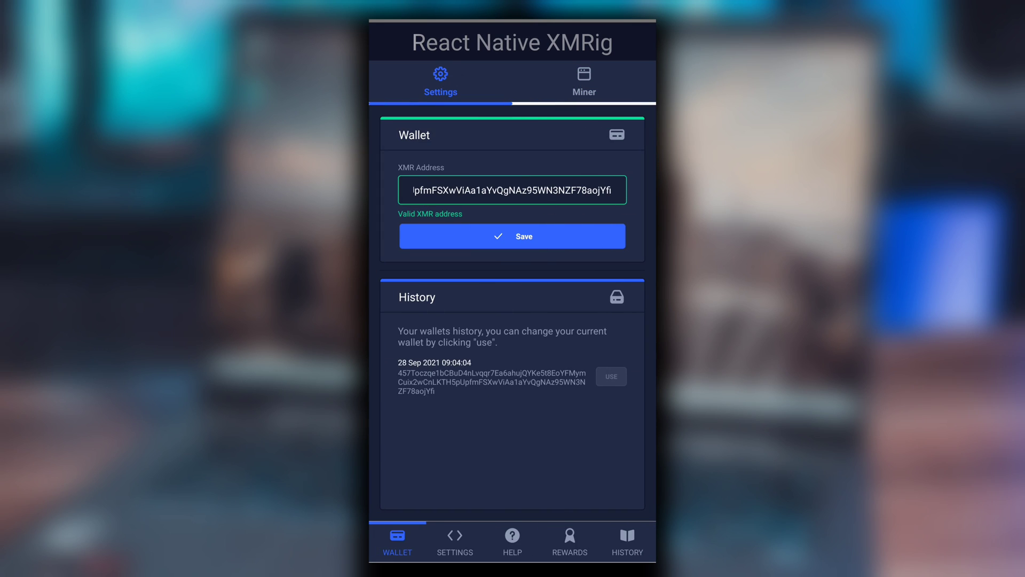
pyautogui.click(571, 541)
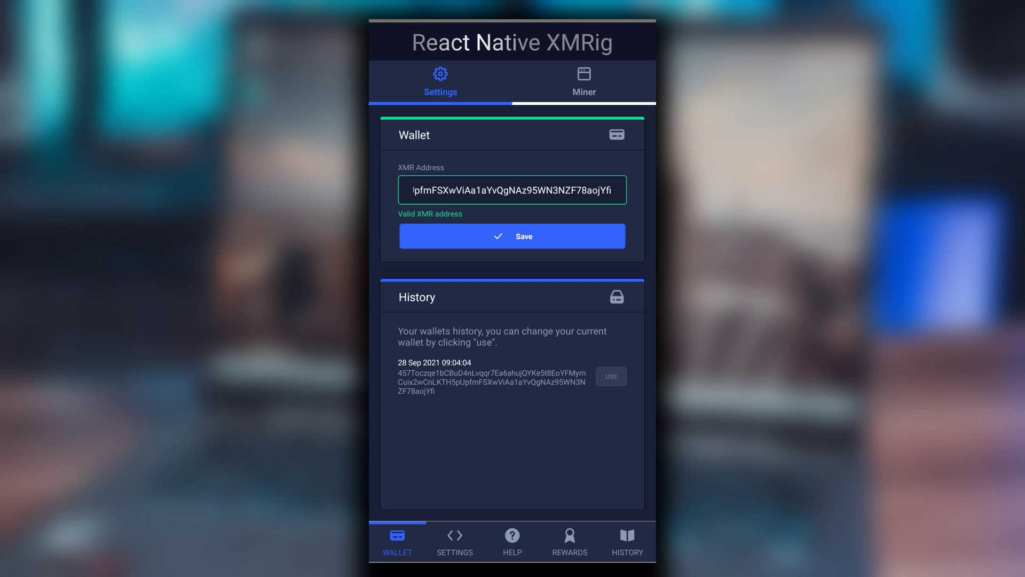
pyautogui.click(569, 542)
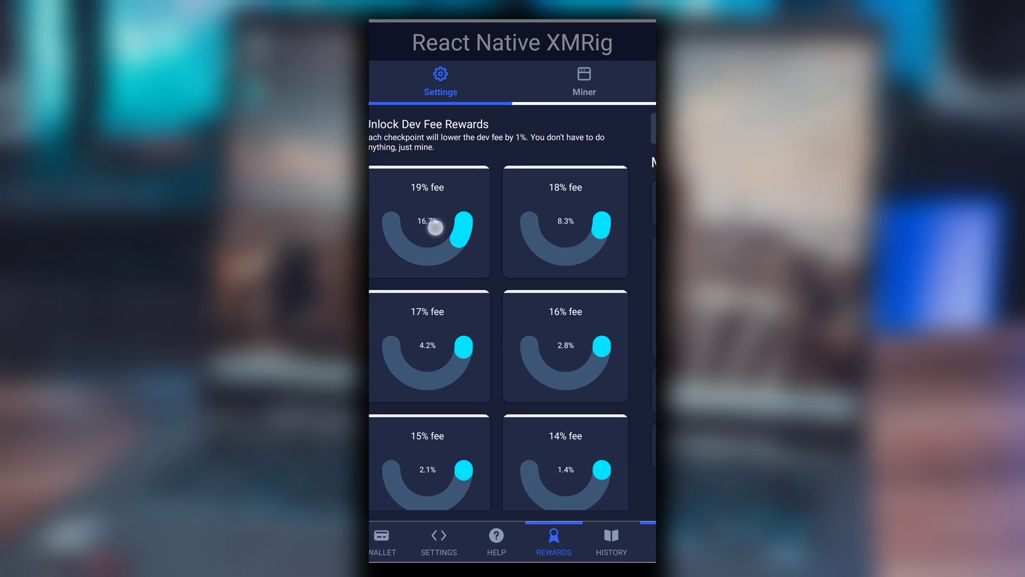
pyautogui.moveTo(435, 222); pyautogui.dragTo(384, 273)
pyautogui.moveTo(401, 321); pyautogui.dragTo(609, 320)
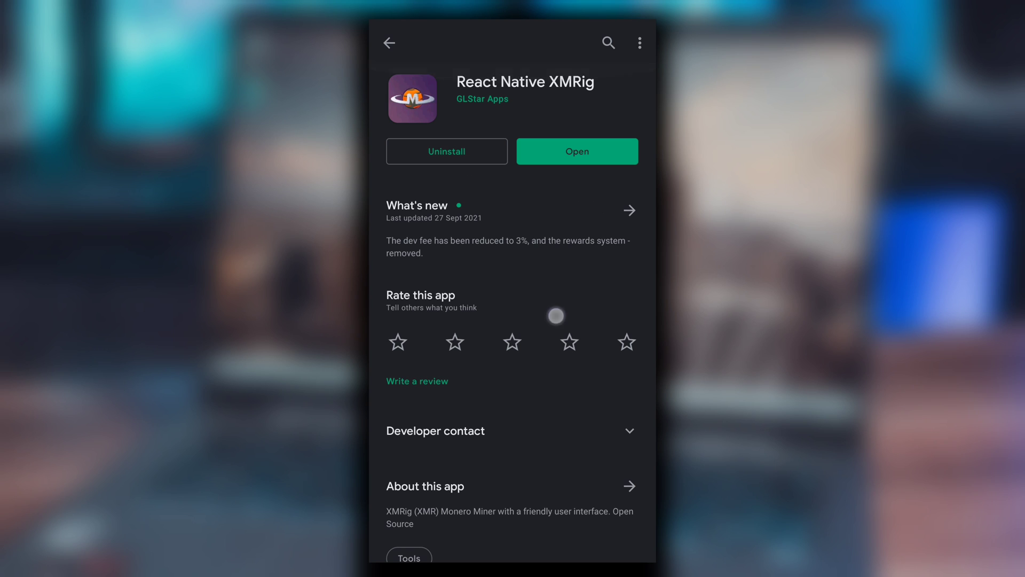
# Step: Open the app's full Play Store details and read the About text on the reduced dev fee
pyautogui.click(617, 208)
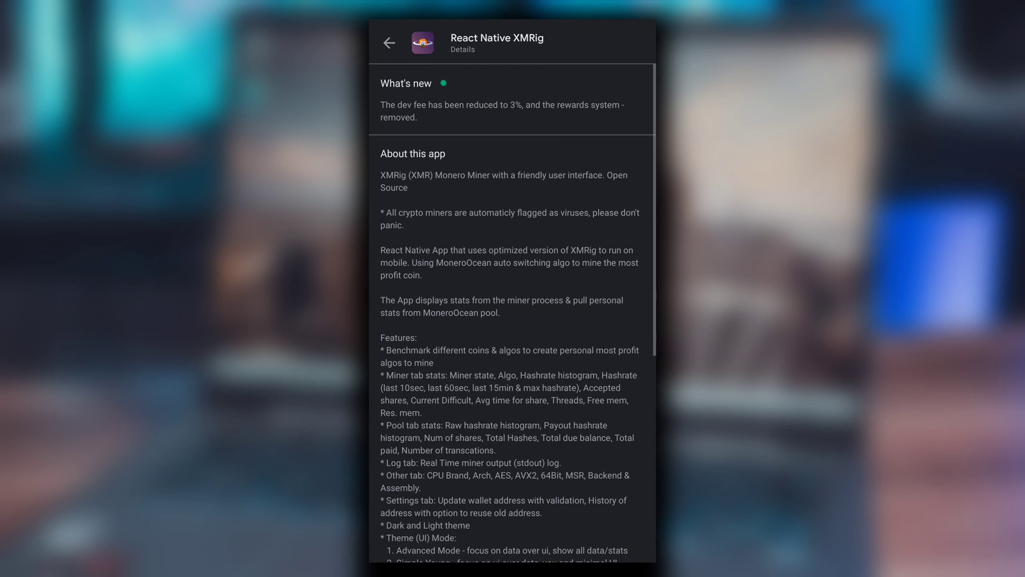
pyautogui.moveTo(579, 128); pyautogui.dragTo(585, 99)
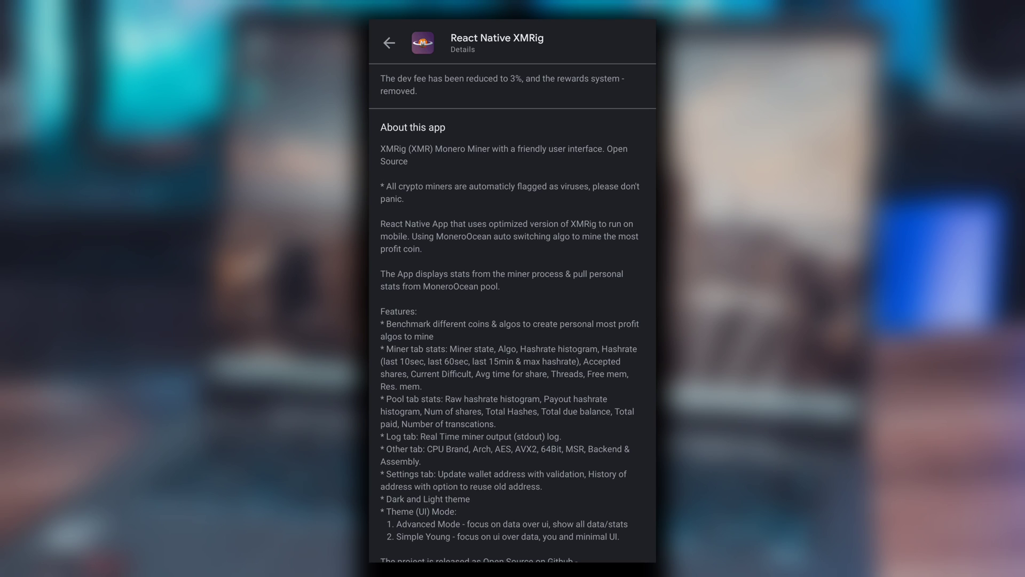
pyautogui.write('cryptocompare.com')
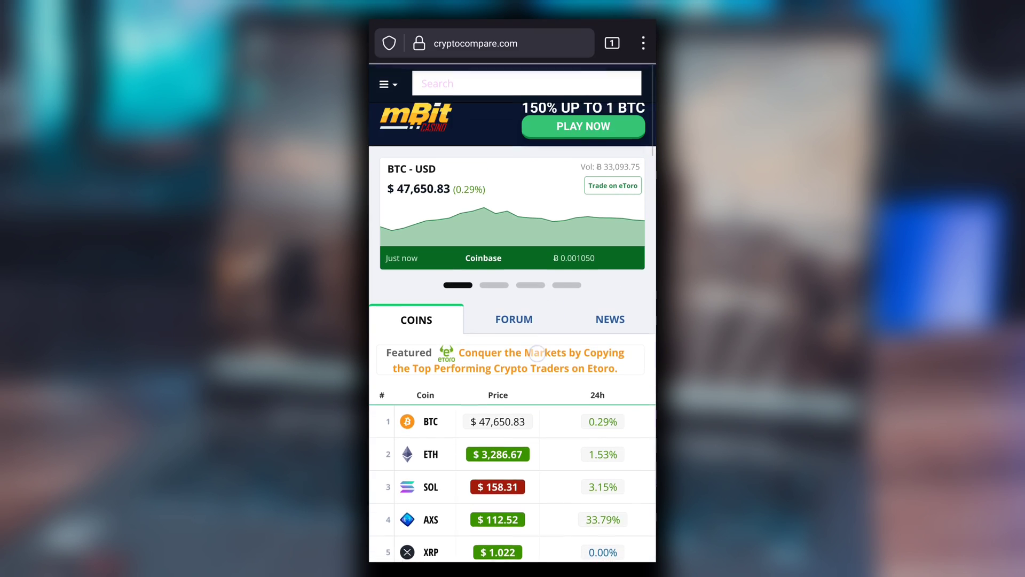
# Step: From the site's navigation menu, open the Mining Calc profitability calculator
pyautogui.click(388, 84)
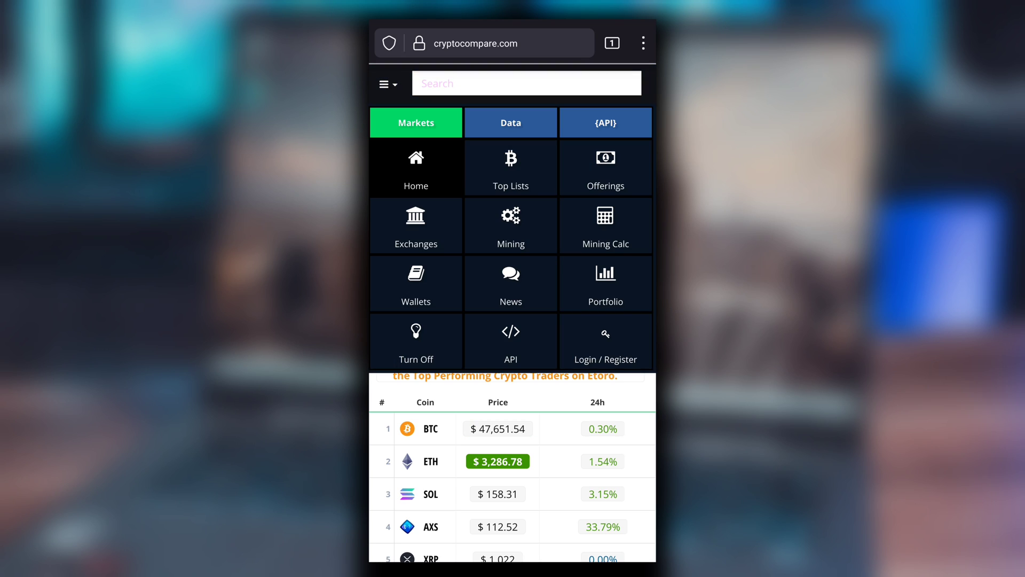
pyautogui.click(613, 238)
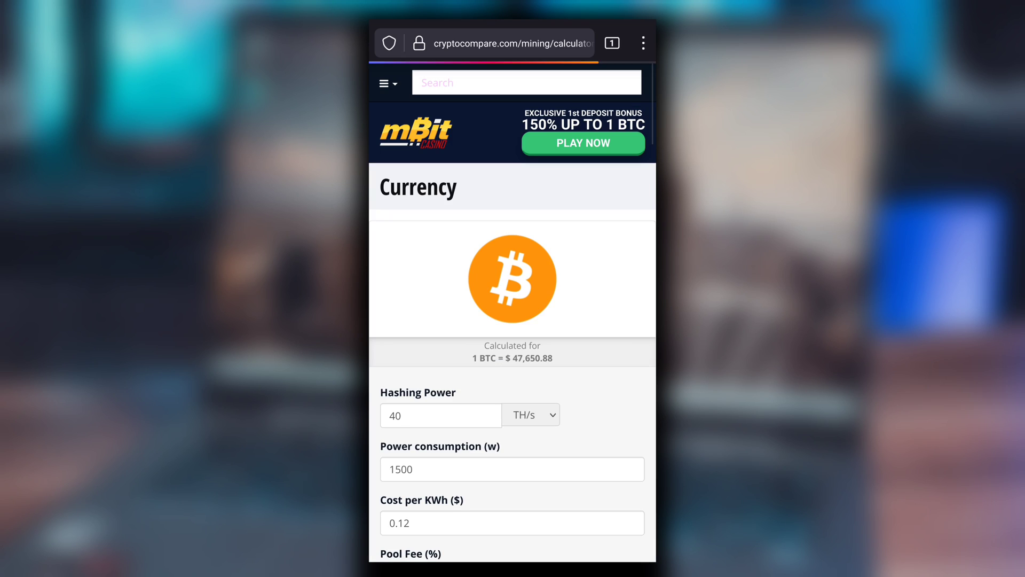
pyautogui.scroll(-3, 530, 361)
pyautogui.scroll(-10, 555, 324)
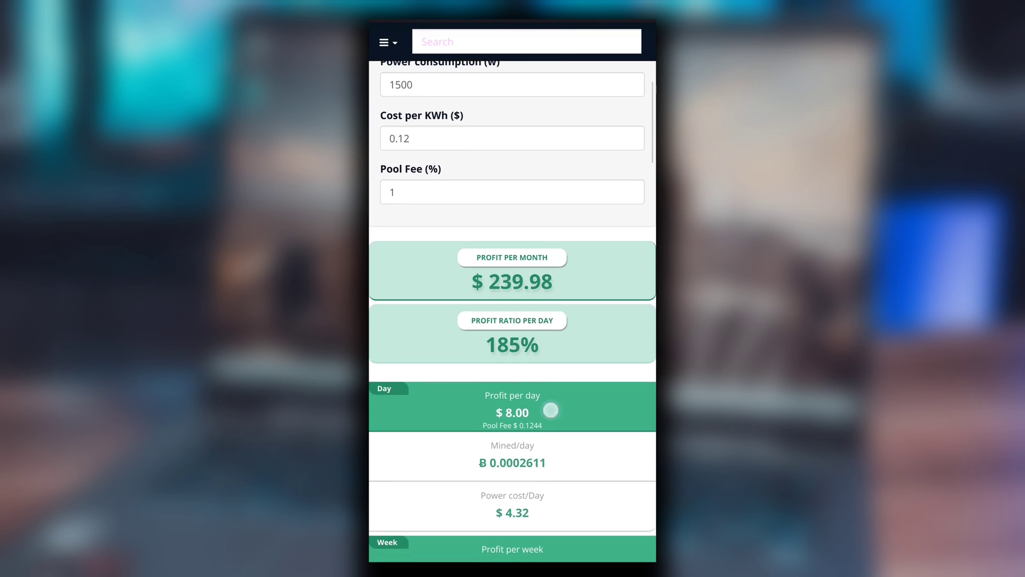
pyautogui.scroll(3, 584, 455)
pyautogui.scroll(2, 512, 320)
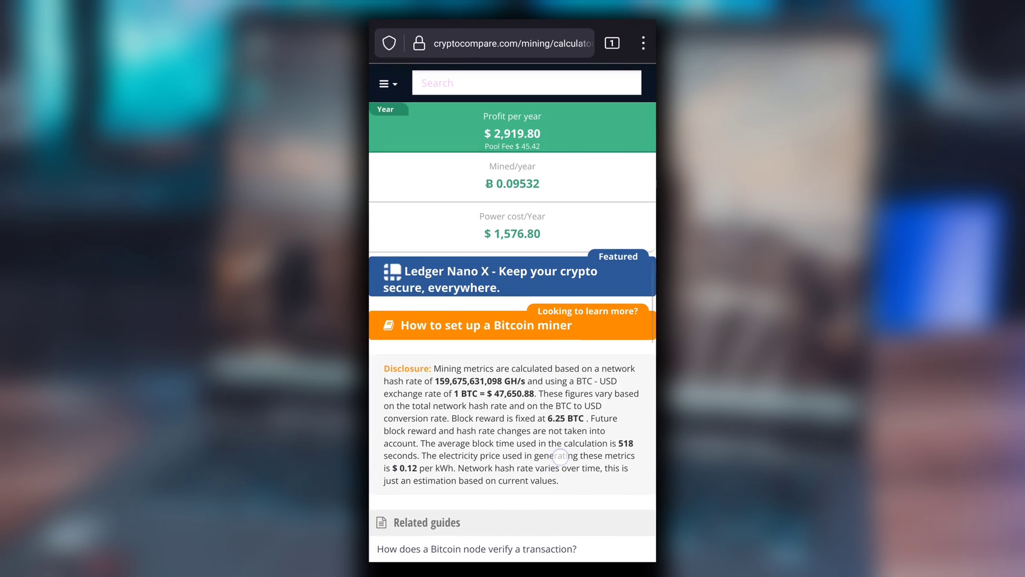
pyautogui.scroll(-6, 549, 359)
pyautogui.scroll(-3, 569, 277)
pyautogui.scroll(-5, 563, 354)
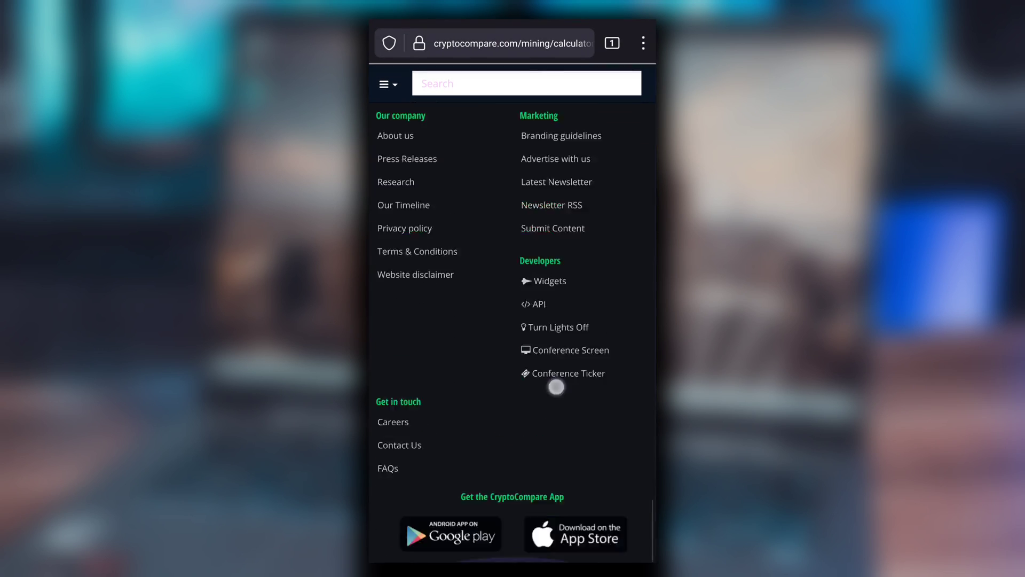
pyautogui.scroll(10, 554, 387)
pyautogui.scroll(5, 591, 497)
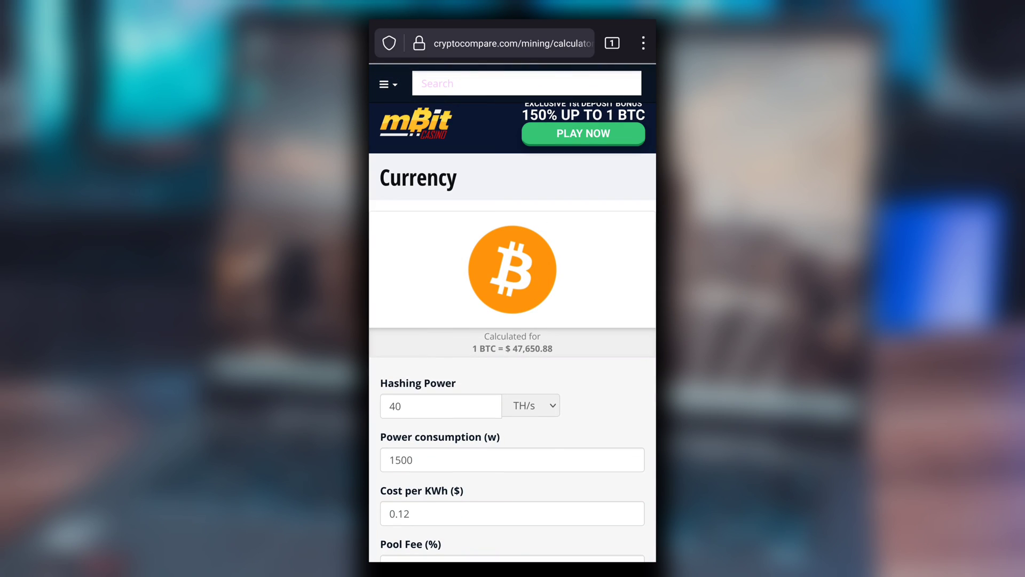
pyautogui.scroll(-1, 579, 393)
pyautogui.scroll(1, 579, 393)
# Step: Replace 'btc' with 'xmr' in the calculator URL and load the Monero calculator
pyautogui.click(514, 43)
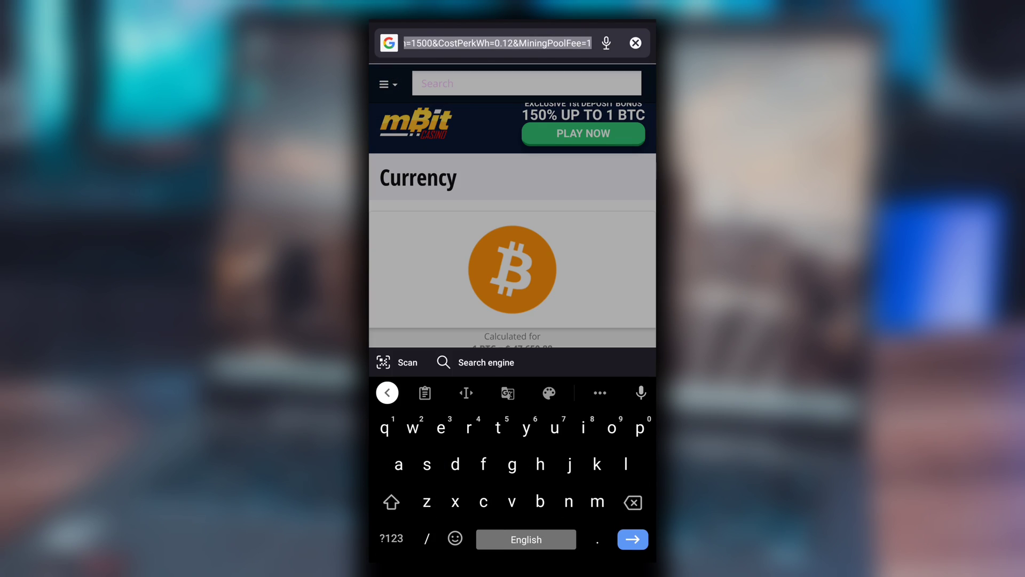
pyautogui.click(513, 44)
pyautogui.moveTo(512, 54)
pyautogui.mouseDown()
pyautogui.moveTo(389, 76)
pyautogui.moveTo(625, 107)
pyautogui.moveTo(513, 120)
pyautogui.mouseUp()
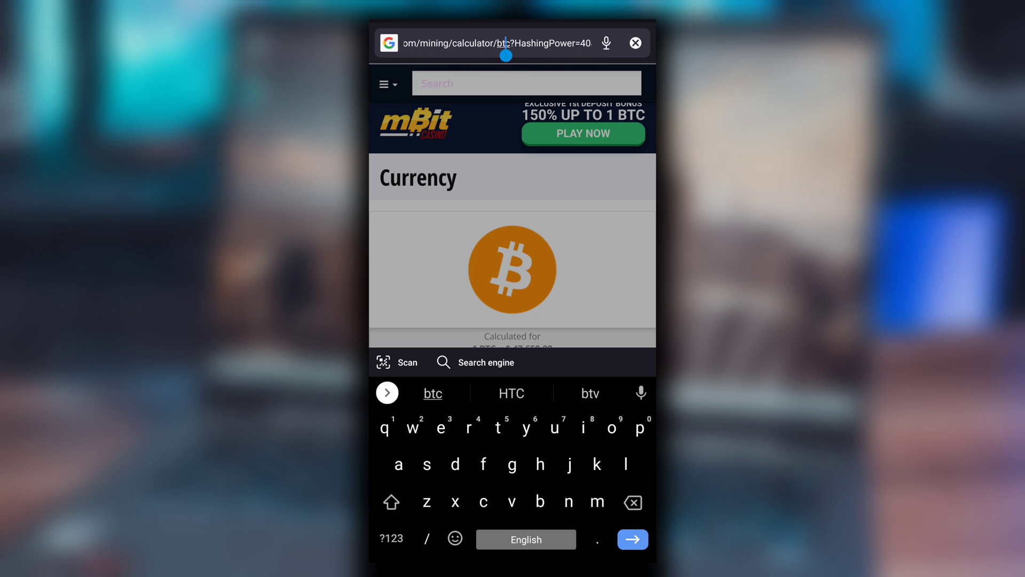
pyautogui.moveTo(506, 56); pyautogui.dragTo(503, 68)
pyautogui.press('BackSpace')
pyautogui.press('BackSpace')
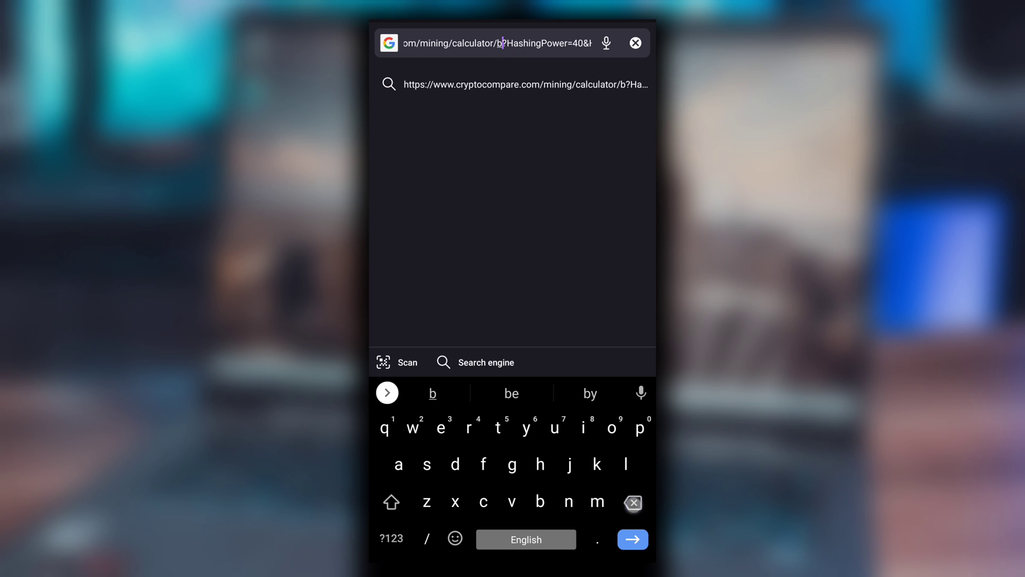
pyautogui.press('BackSpace')
pyautogui.write('xmr')
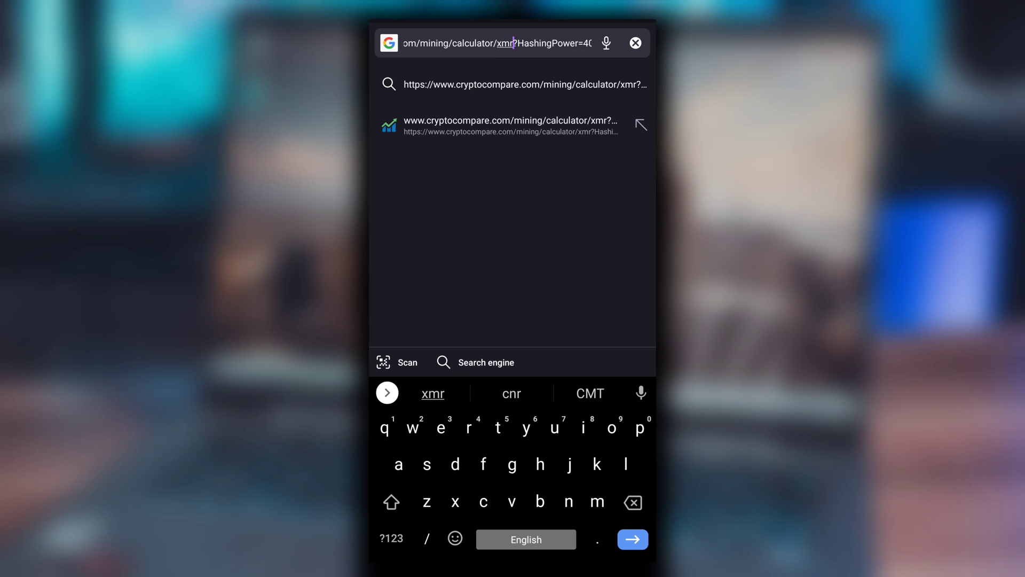
pyautogui.press('Return')
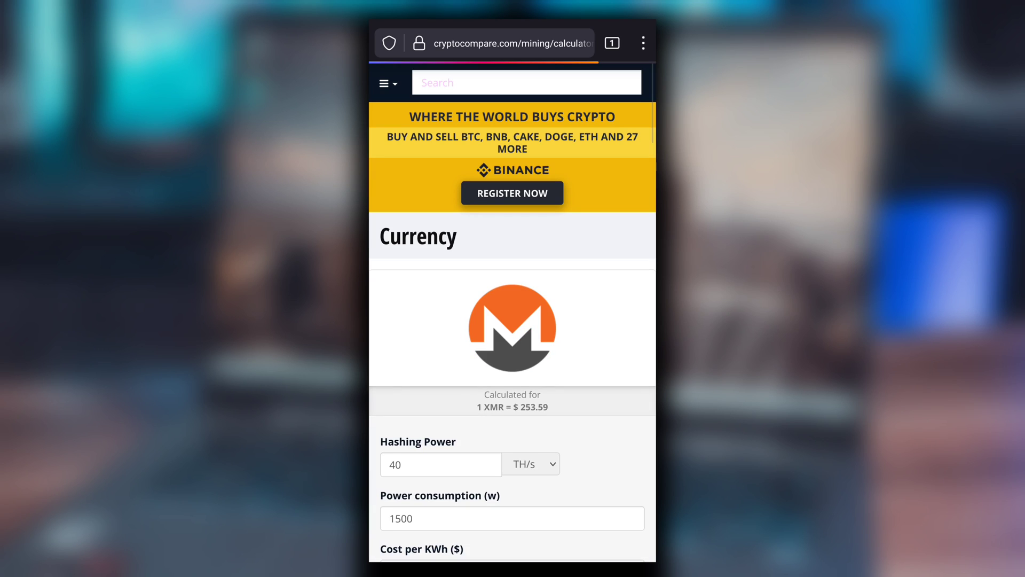
pyautogui.scroll(-3, 576, 231)
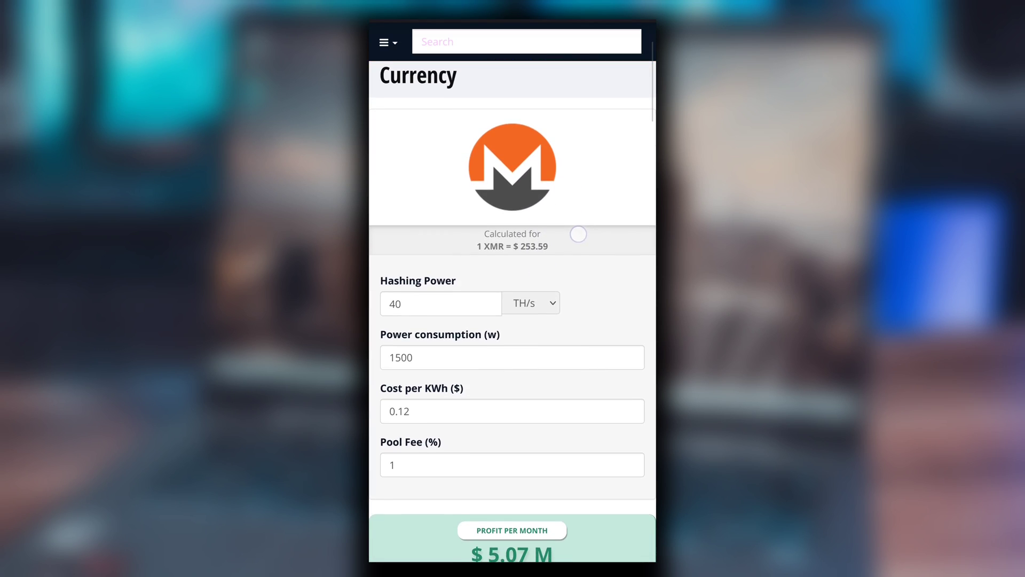
# Step: Set Hashing Power to 700 with the unit H/s
pyautogui.click(441, 300)
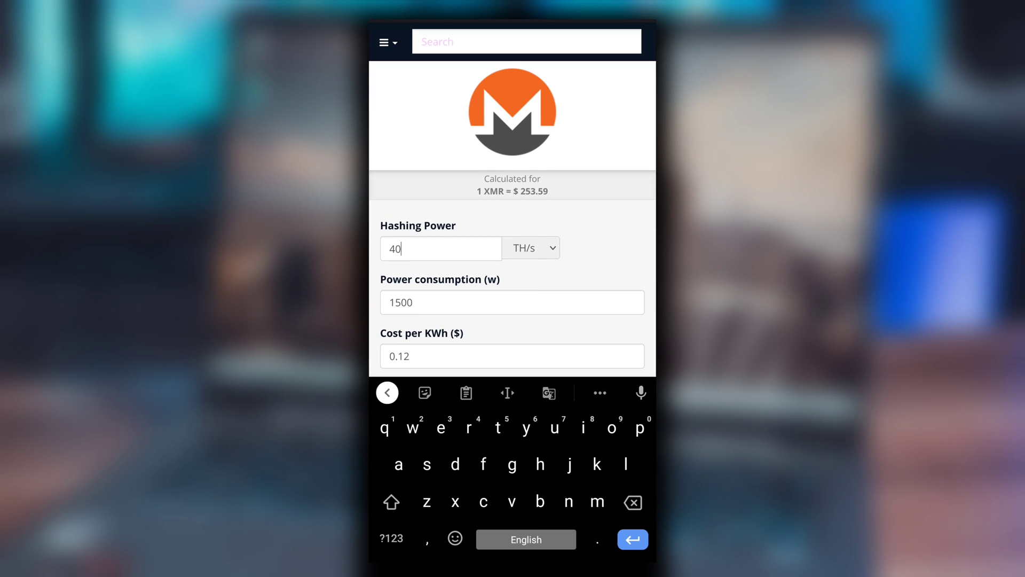
pyautogui.press('BackSpace')
pyautogui.press('BackSpace')
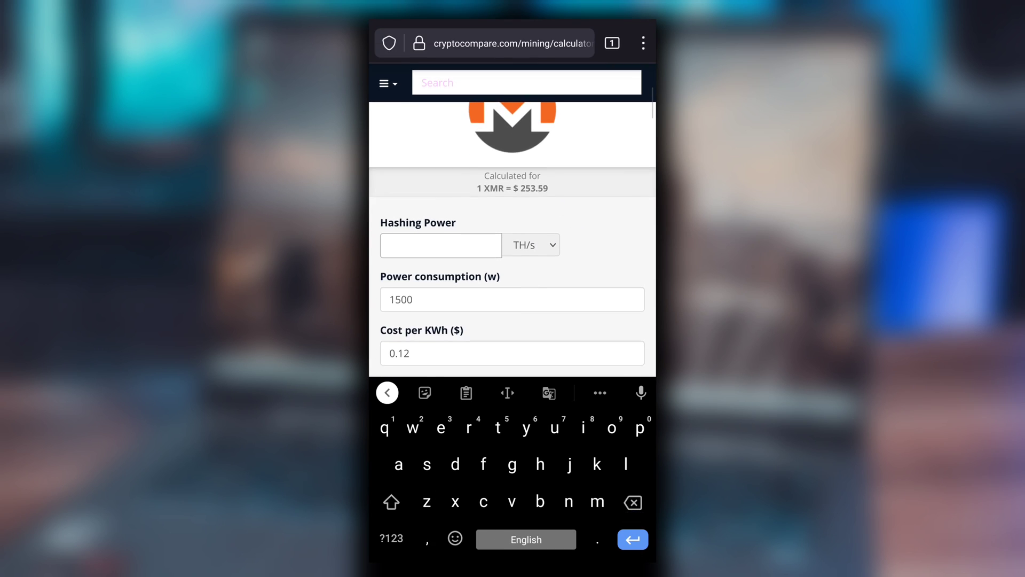
pyautogui.click(391, 538)
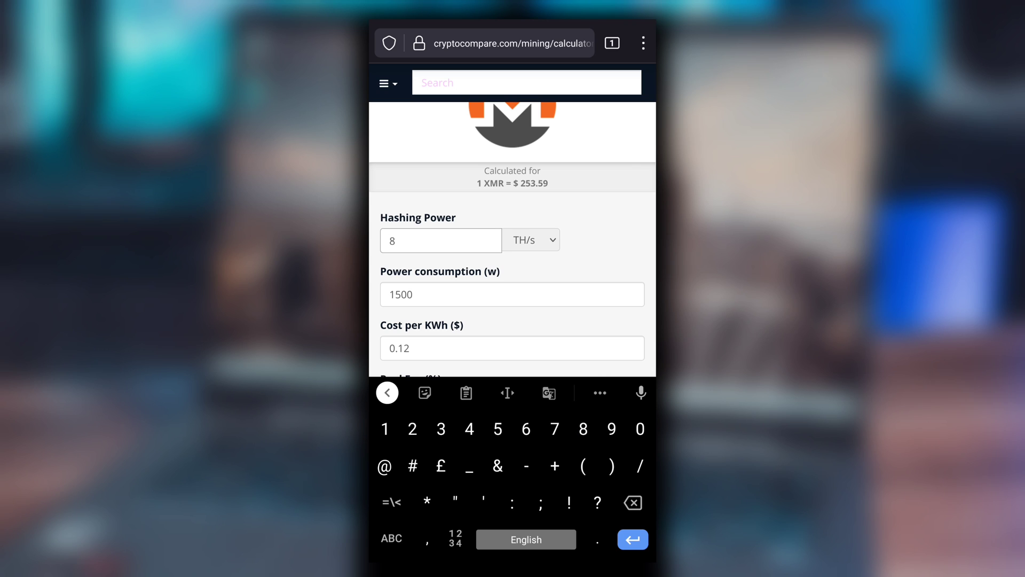
pyautogui.write('00')
pyautogui.click(531, 239)
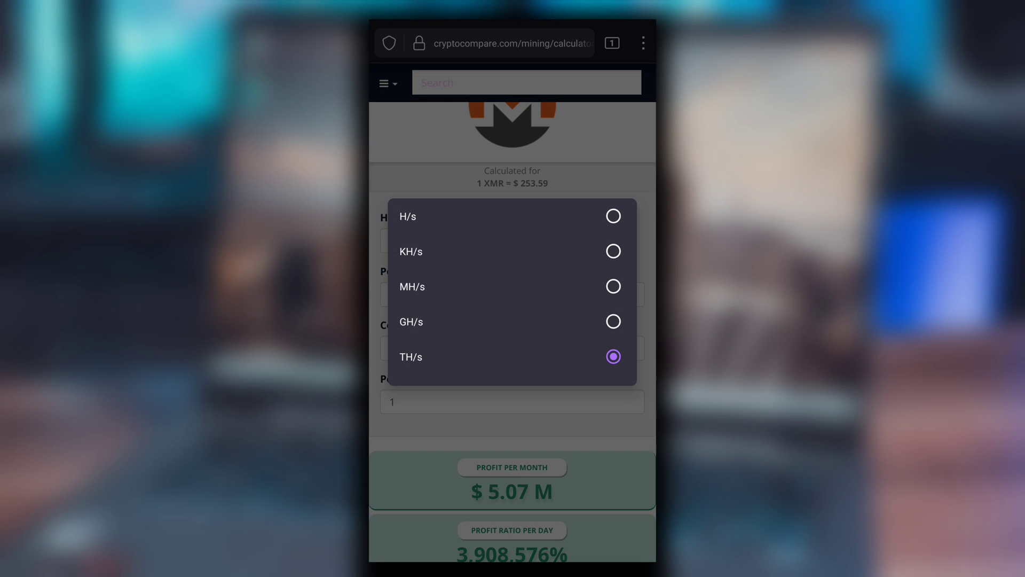
pyautogui.click(513, 217)
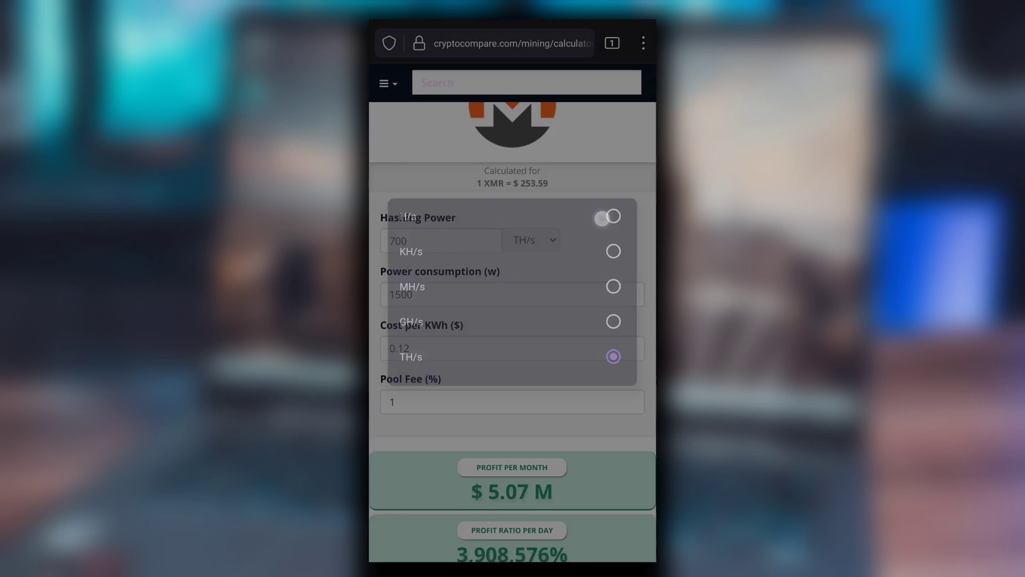
# Step: Set power consumption to 4 W and electricity cost to $0.07 per kWh
pyautogui.click(557, 200)
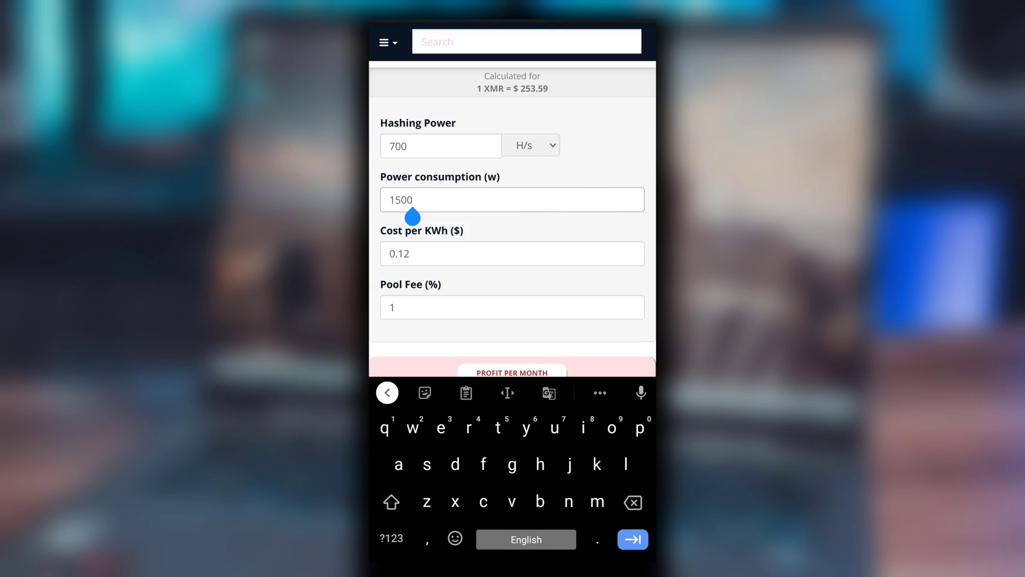
pyautogui.press('BackSpace')
pyautogui.press('BackSpace')
pyautogui.press('BackSpace')
pyautogui.click(391, 539)
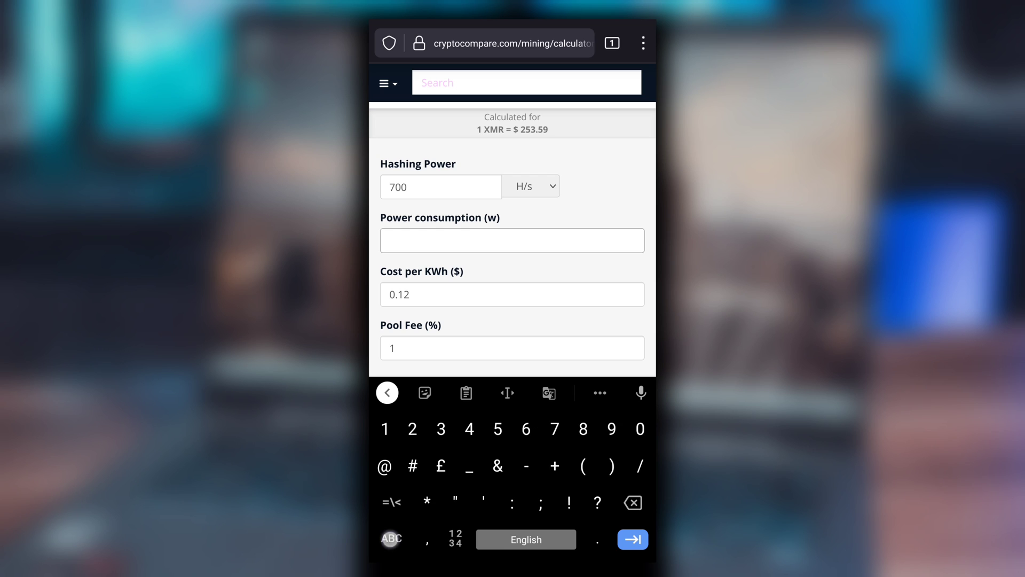
pyautogui.write('4')
pyautogui.click(525, 294)
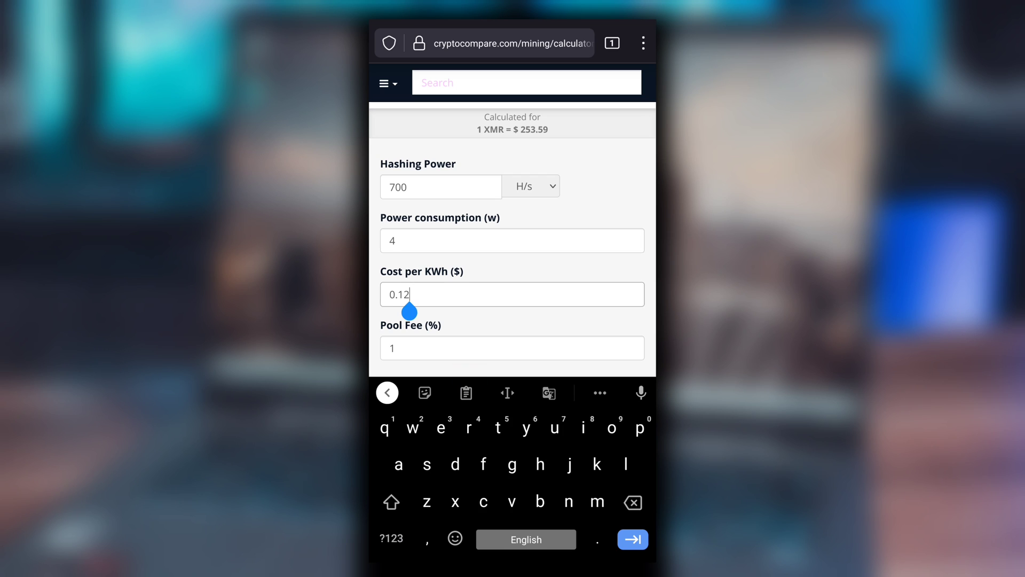
pyautogui.press('BackSpace')
pyautogui.press('BackSpace')
pyautogui.click(390, 538)
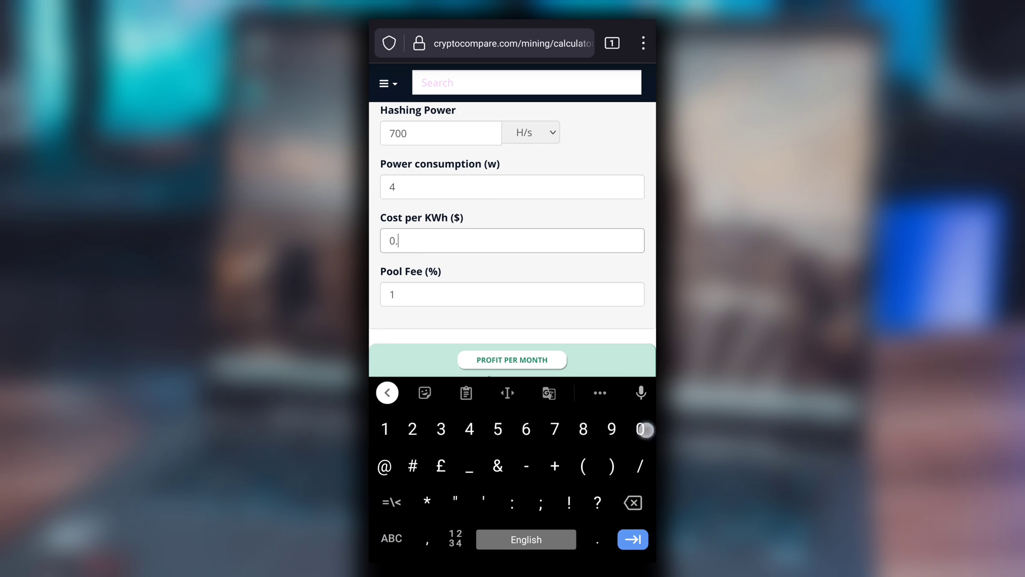
pyautogui.write('07')
# Step: Set the pool fee to 3%, giving the $1.03 monthly profit estimate
pyautogui.click(542, 293)
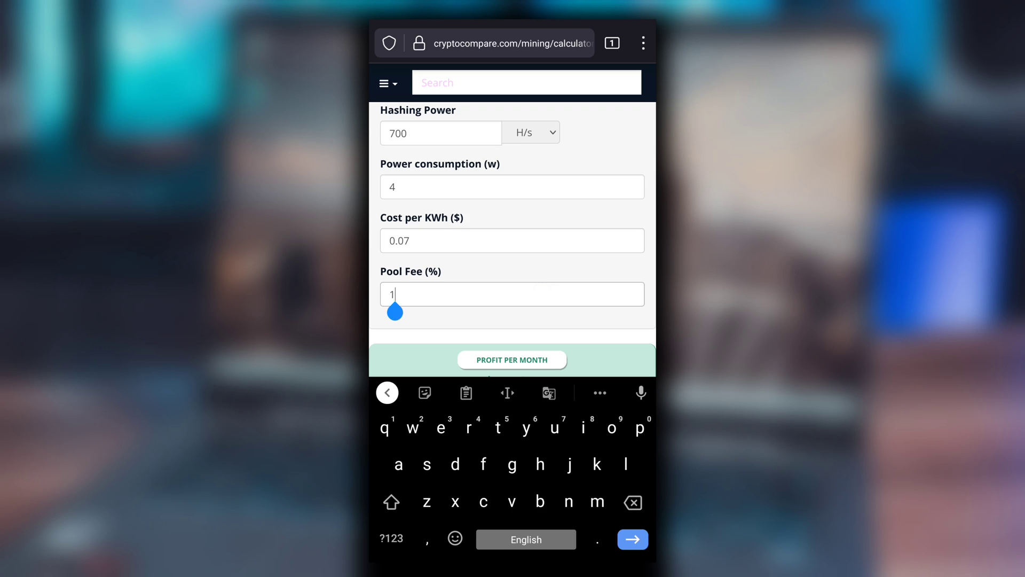
pyautogui.press('BackSpace')
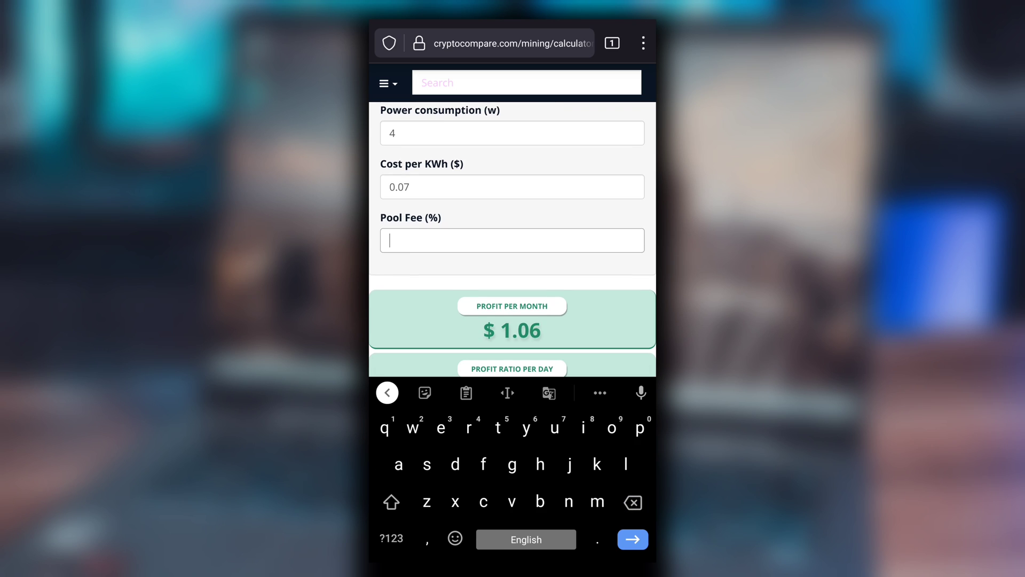
pyautogui.click(391, 539)
pyautogui.write('3')
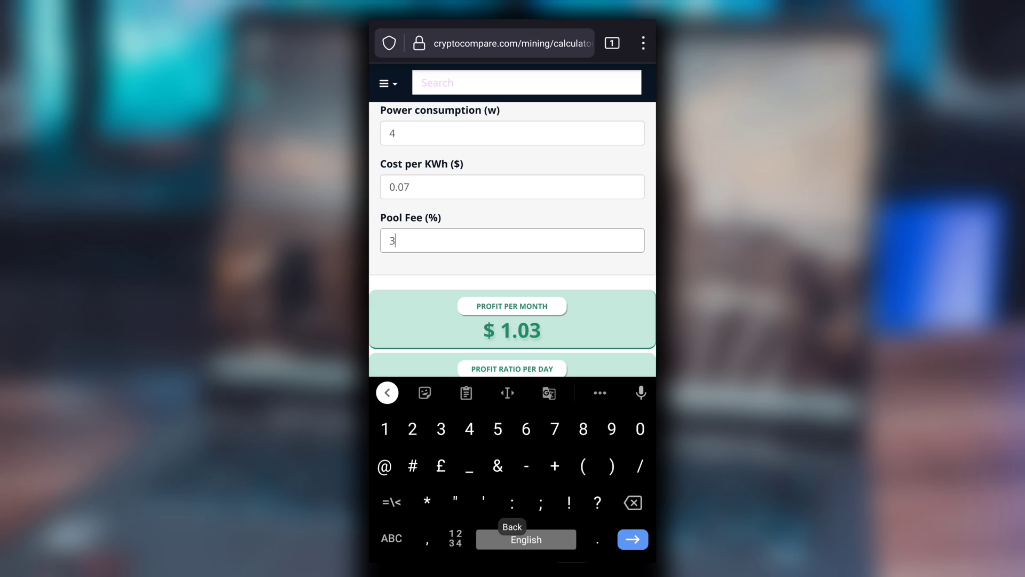
pyautogui.press('Escape')
pyautogui.scroll(3, 552, 466)
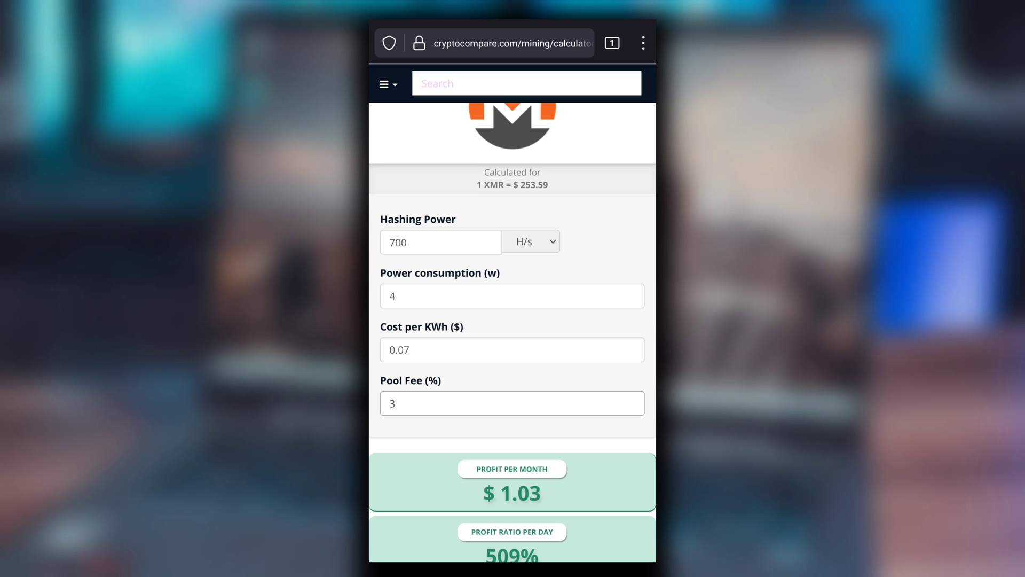
pyautogui.scroll(-1, 544, 309)
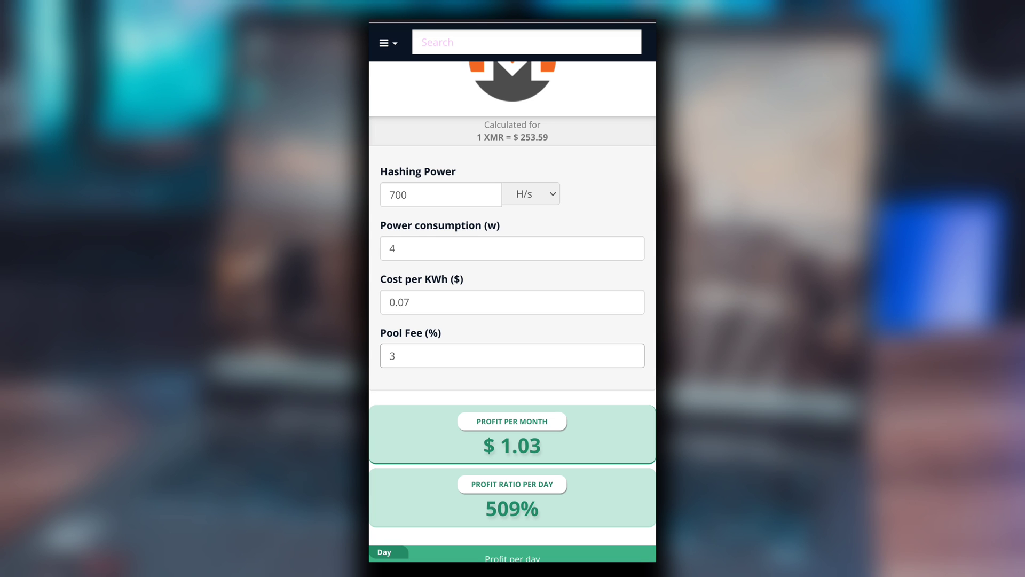
pyautogui.scroll(-5, 536, 259)
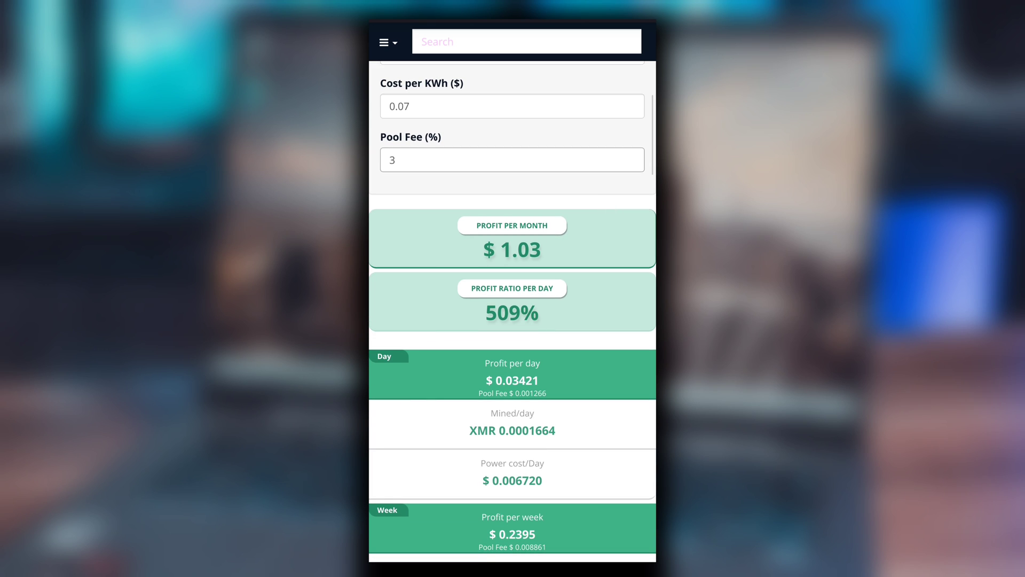
pyautogui.scroll(-1, 591, 248)
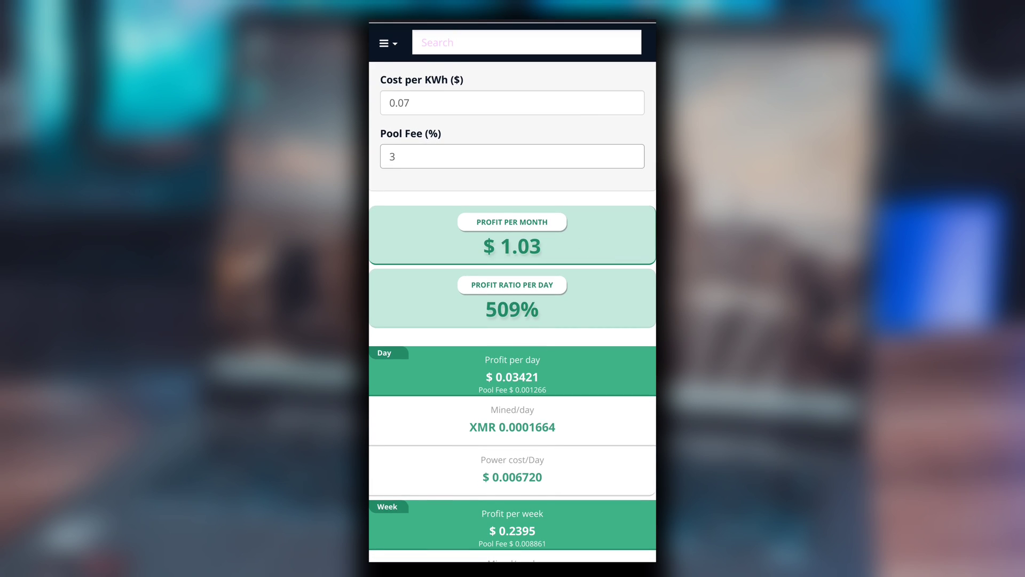